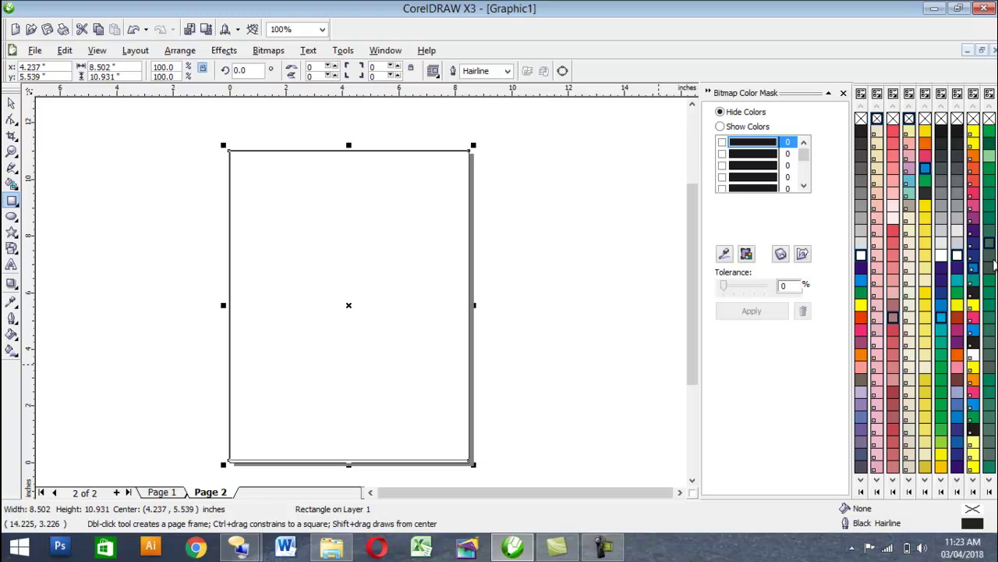
- Fill the page-size rectangle with dark red R150 G16 B16
{"action": "left_click", "coordinate": [955, 321]}
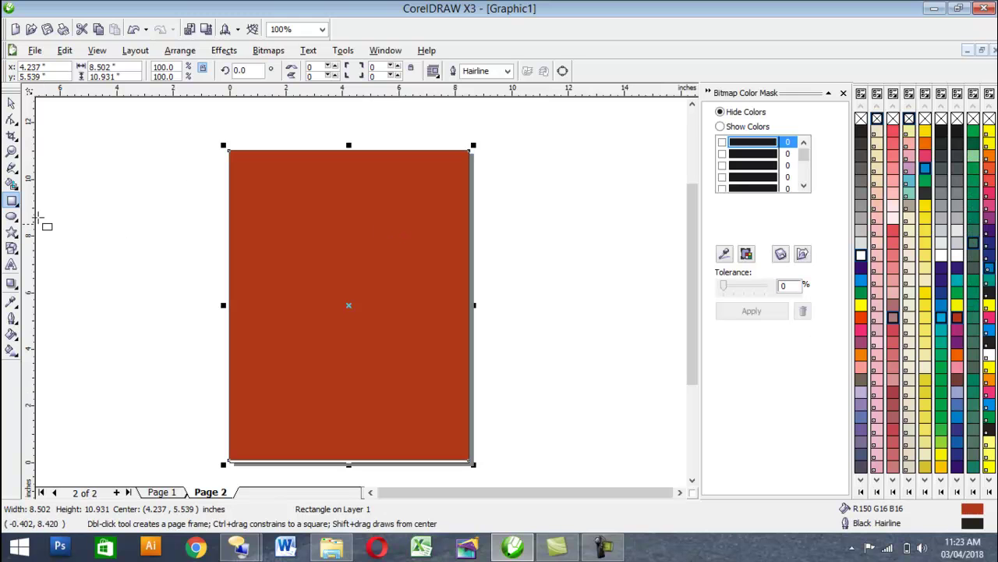
{"action": "left_click", "coordinate": [12, 105]}
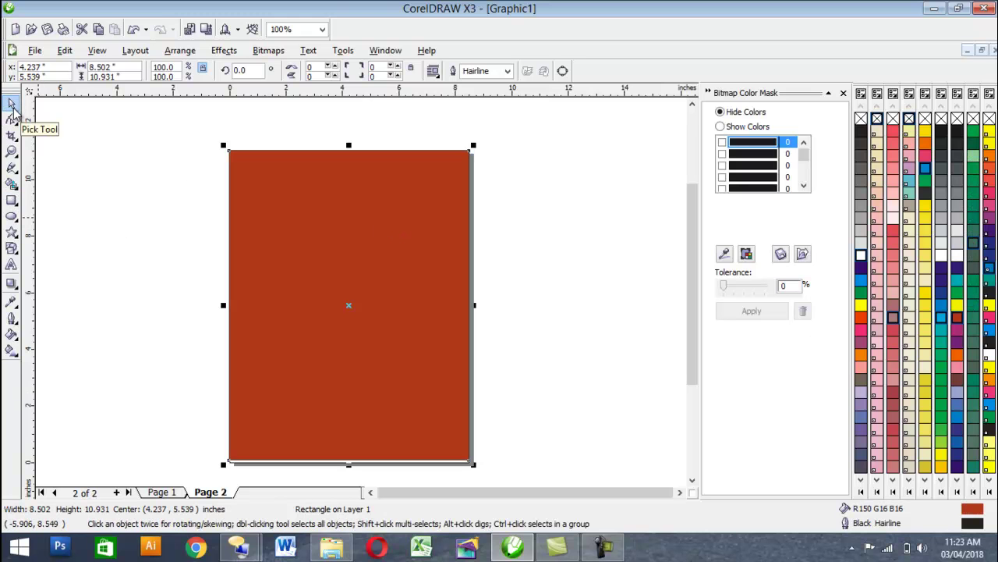
- Draw a rectangle about 7.8 × 10.3 inches inside the dark red one and fill it with white
{"action": "left_click", "coordinate": [12, 200]}
{"action": "mouse_move", "coordinate": [238, 157]}
{"action": "left_mouse_down"}
{"action": "mouse_move", "coordinate": [374, 377]}
{"action": "mouse_move", "coordinate": [427, 443]}
{"action": "mouse_move", "coordinate": [460, 450]}
{"action": "left_mouse_up"}
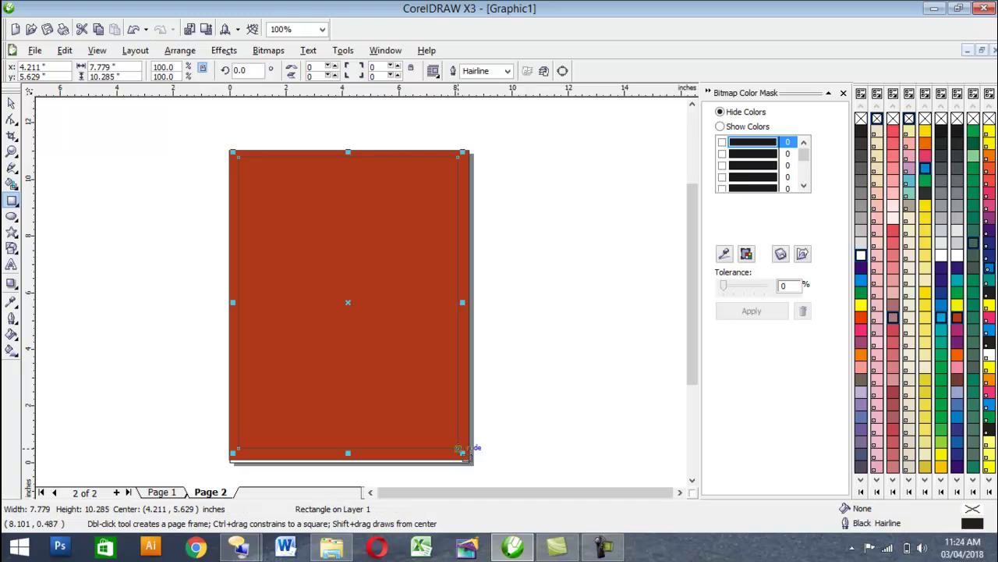
{"action": "left_click", "coordinate": [957, 255]}
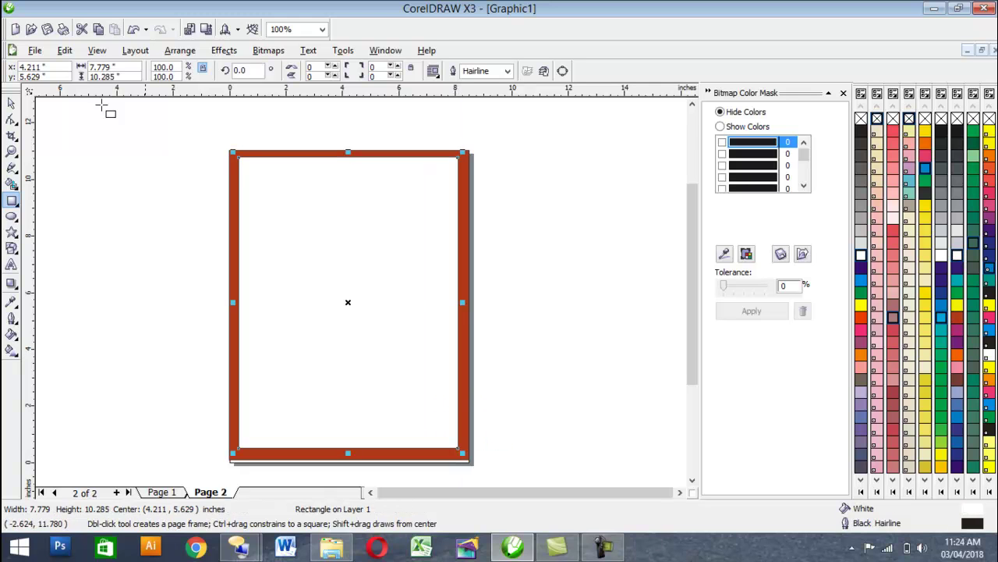
- Stretch the white rectangle's right side outward to a width of about 7.9 inches
{"action": "left_click", "coordinate": [12, 103]}
{"action": "scroll", "coordinate": [454, 309], "scroll_direction": "up", "scroll_amount": 2}
{"action": "left_click_drag", "start_coordinate": [355, 266], "coordinate": [369, 267]}
{"action": "scroll", "coordinate": [359, 289], "scroll_direction": "down", "scroll_amount": 2}
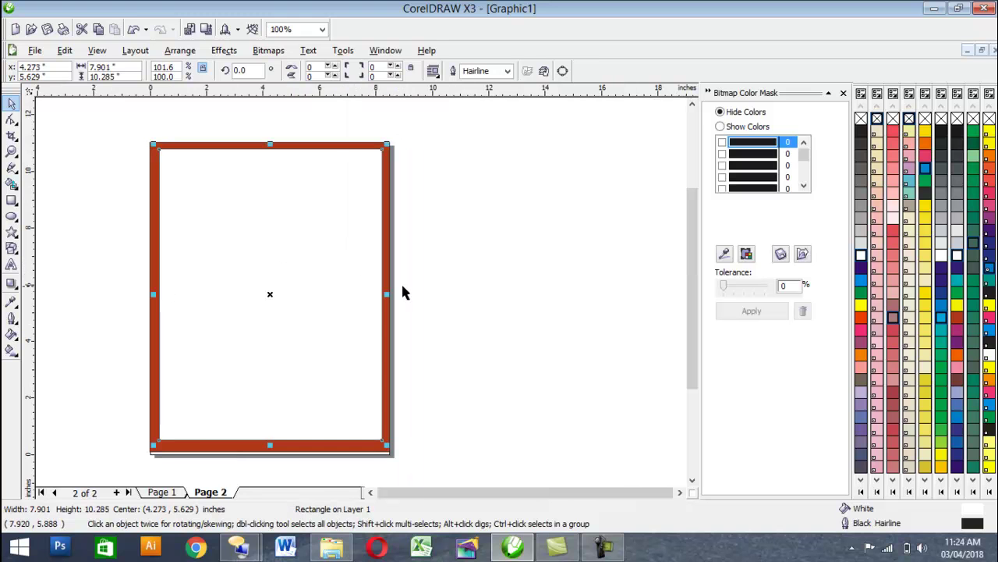
{"action": "left_click", "coordinate": [88, 180]}
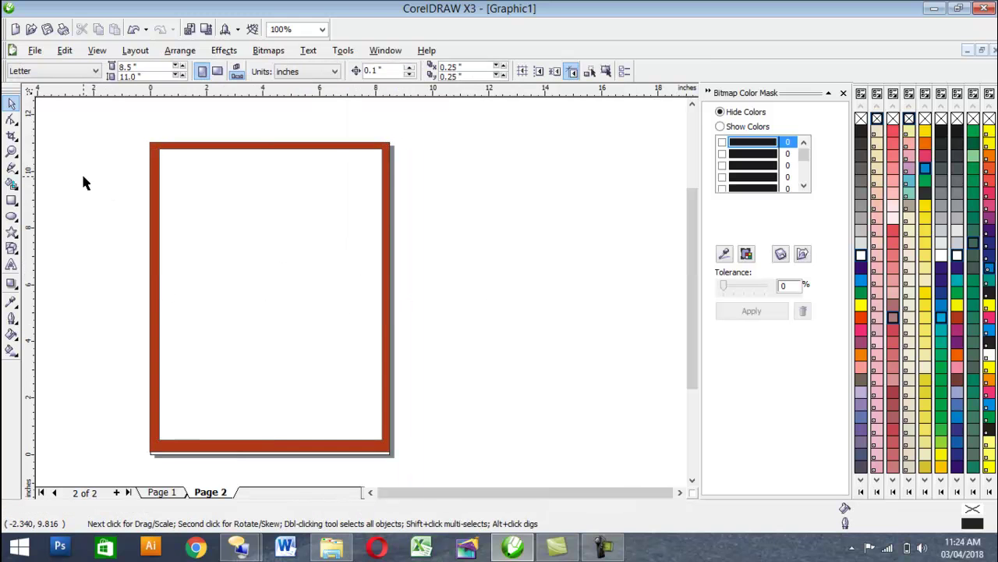
- Add the artistic text "School Name" near the upper left of the white rectangle
{"action": "left_click", "coordinate": [12, 266]}
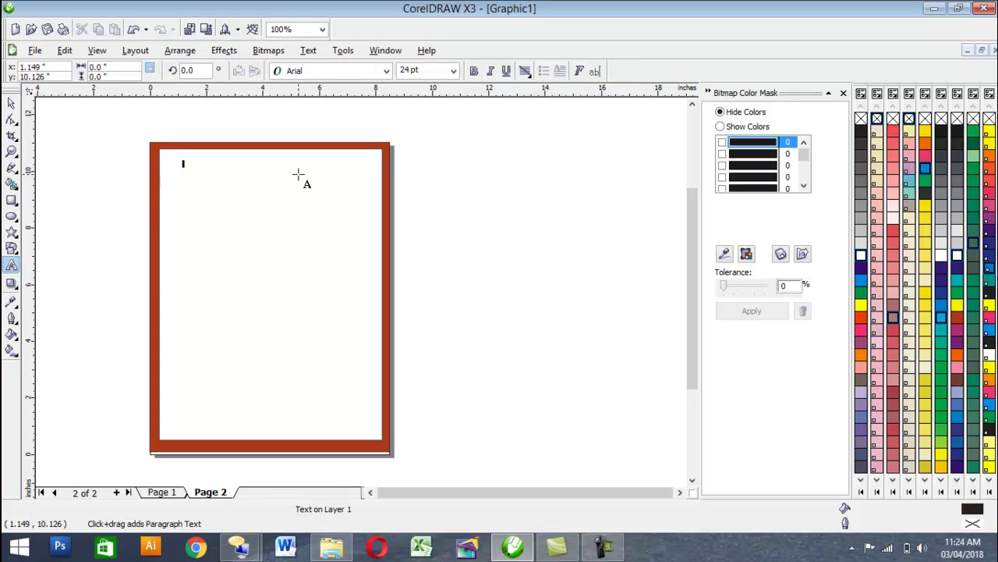
{"action": "type", "text": "Schkk"}
{"action": "key", "text": "BackSpace"}
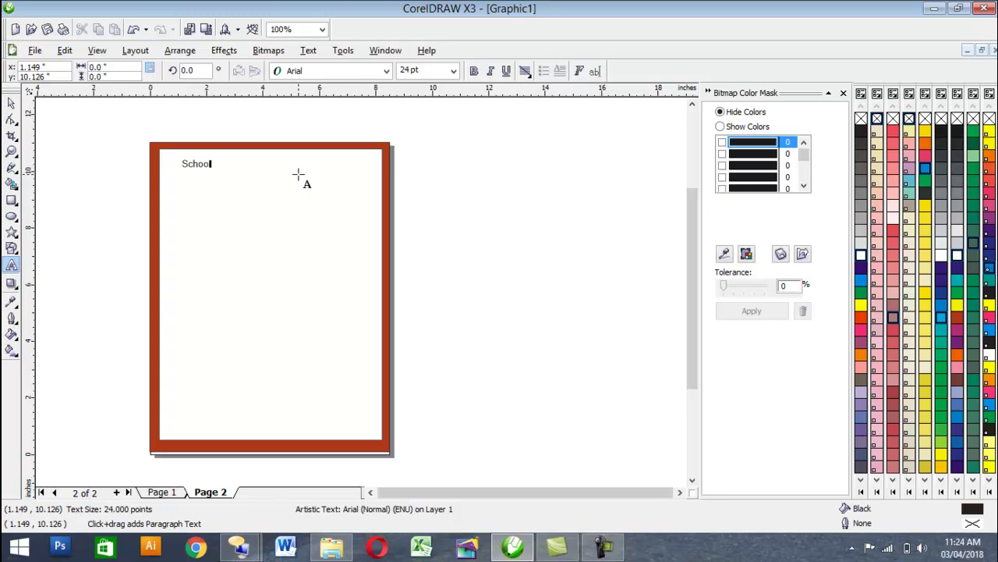
{"action": "type", "text": "ol name"}
{"action": "left_click_drag", "start_coordinate": [224, 164], "coordinate": [216, 164]}
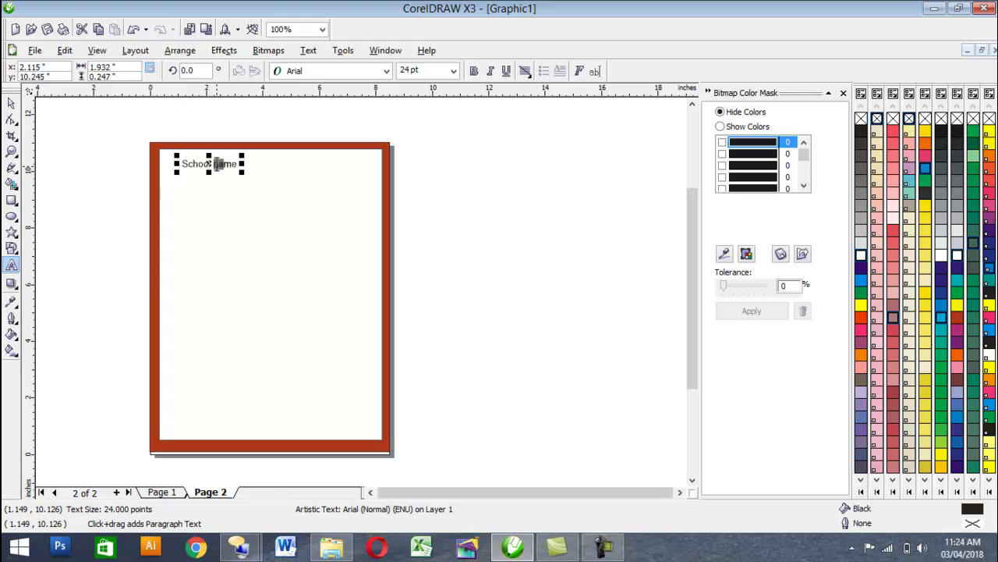
{"action": "type", "text": "N"}
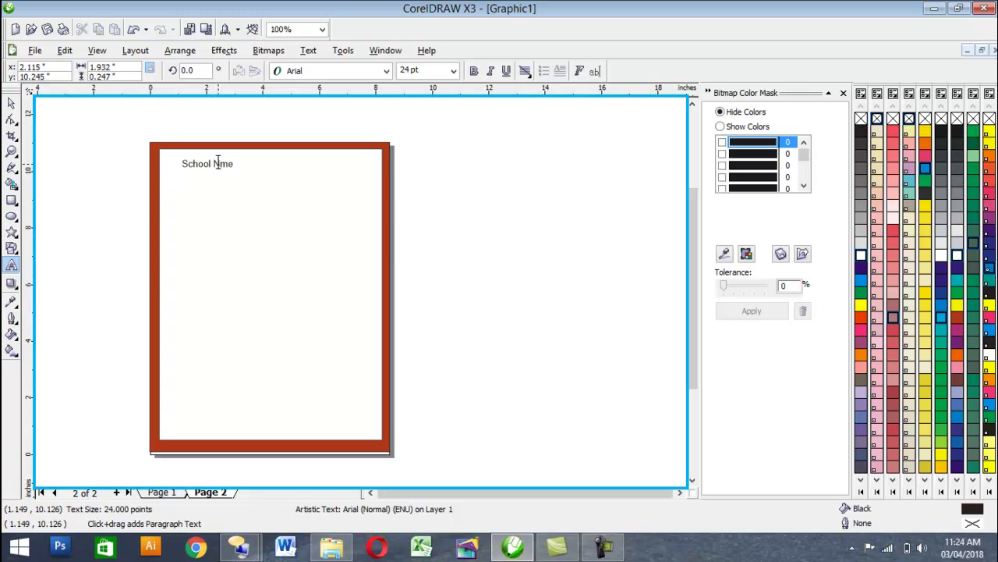
- Format the School Name text as bold dark red at about 67 pt and place it outside the page's upper right
{"action": "left_click", "coordinate": [11, 103]}
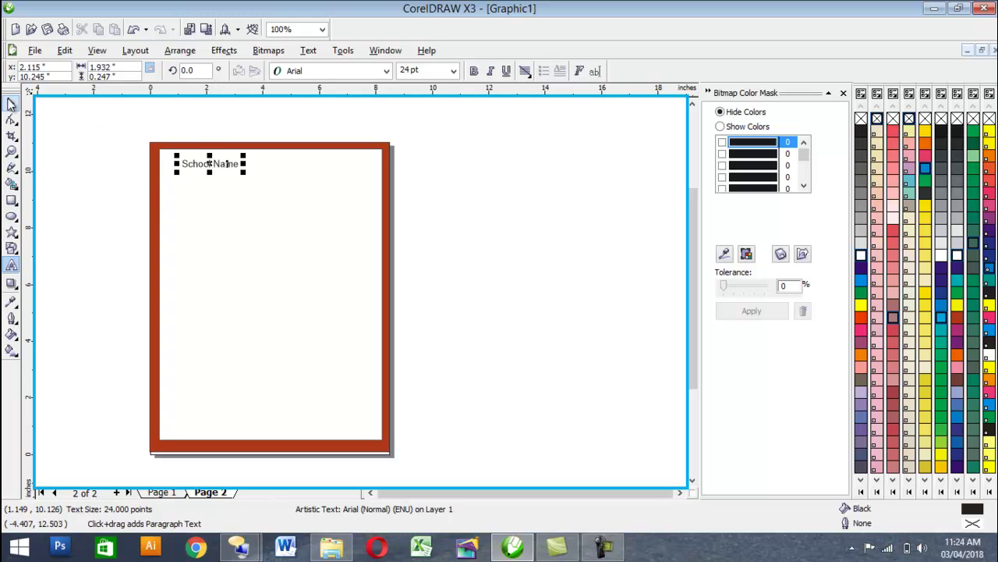
{"action": "left_click_drag", "start_coordinate": [243, 173], "coordinate": [314, 205]}
{"action": "left_click", "coordinate": [476, 71]}
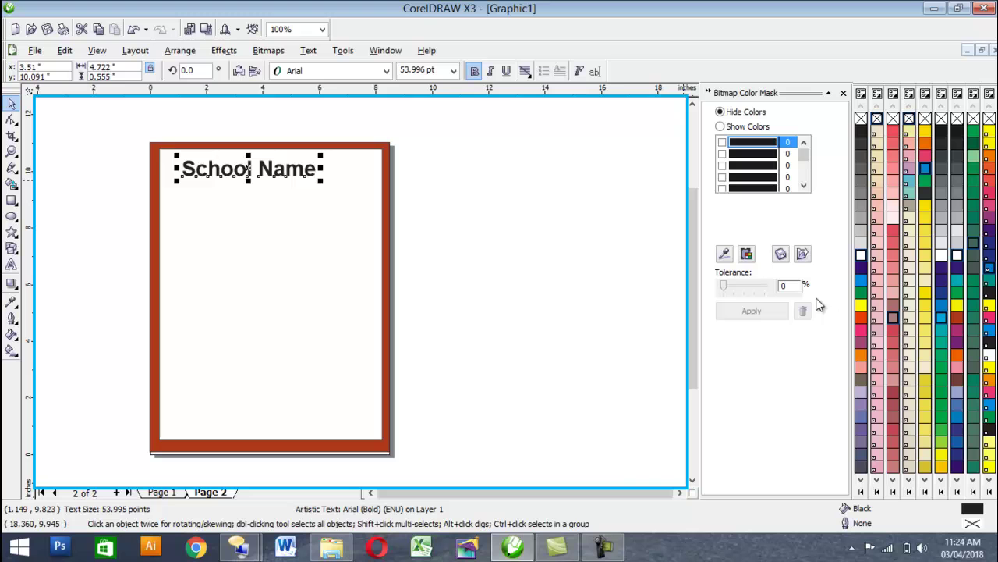
{"action": "left_click", "coordinate": [957, 316]}
{"action": "left_click_drag", "start_coordinate": [320, 181], "coordinate": [348, 188]}
{"action": "left_click", "coordinate": [398, 195]}
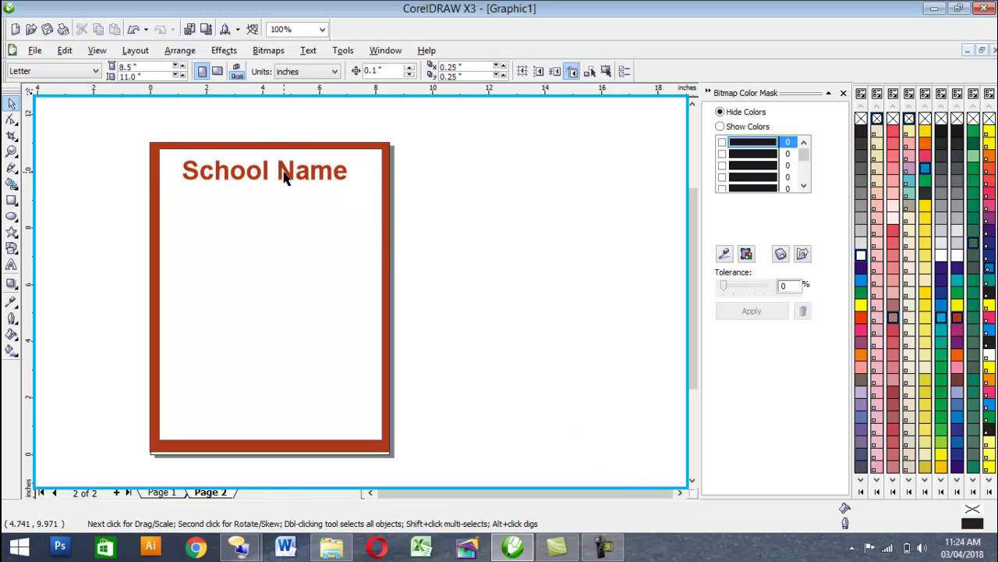
{"action": "left_click_drag", "start_coordinate": [254, 179], "coordinate": [570, 156]}
- Draw a full ellipse about 4.0 × 4.2 inches in the empty space beside the page
{"action": "left_click", "coordinate": [12, 216]}
{"action": "left_click_drag", "start_coordinate": [437, 224], "coordinate": [568, 360]}
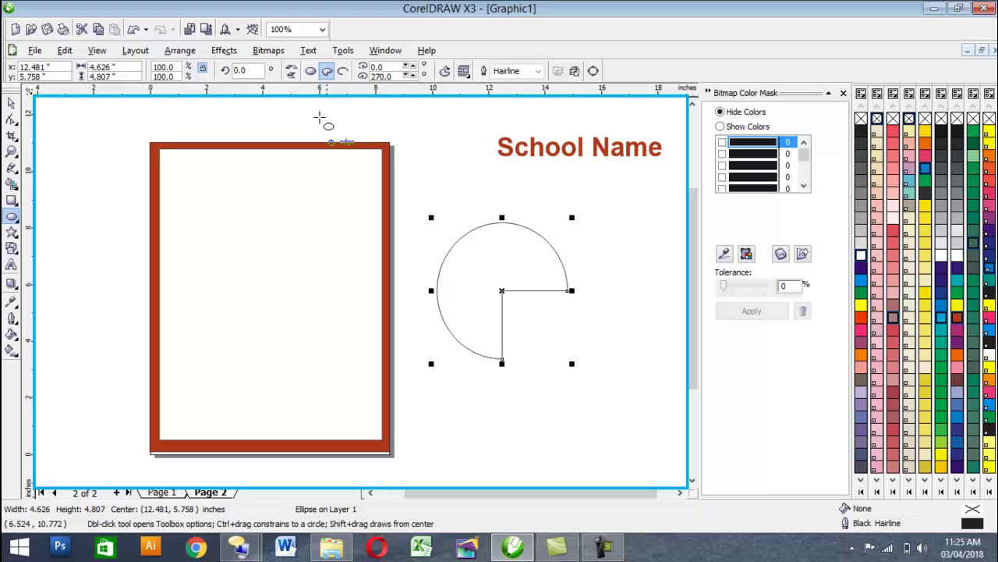
{"action": "left_click", "coordinate": [310, 70]}
{"action": "left_click_drag", "start_coordinate": [572, 217], "coordinate": [560, 235]}
{"action": "left_click", "coordinate": [12, 103]}
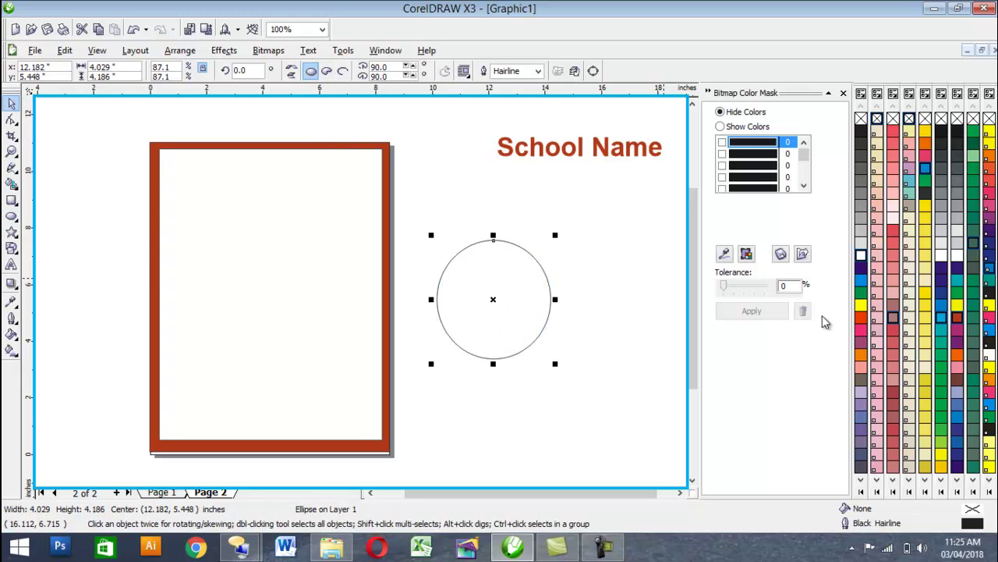
- Fill the circle with light blue and give it an 8-point white outline
{"action": "left_click", "coordinate": [942, 317]}
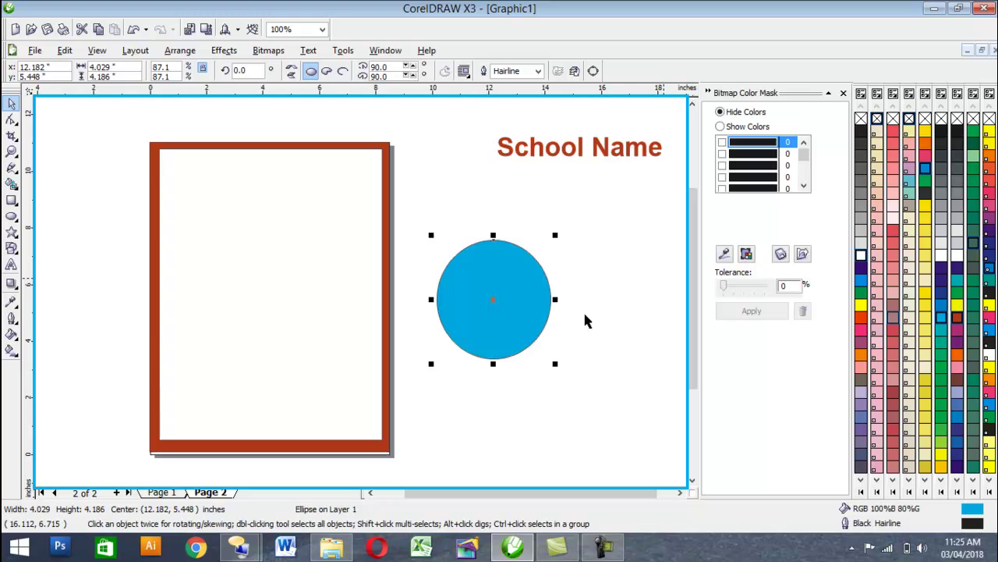
{"action": "left_click", "coordinate": [11, 319]}
{"action": "left_click", "coordinate": [155, 326]}
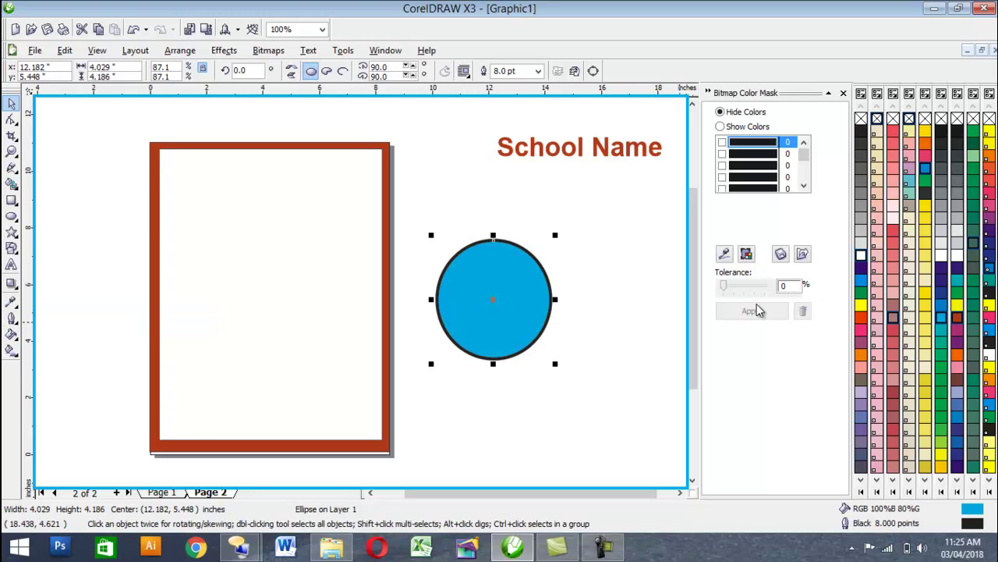
{"action": "right_click", "coordinate": [861, 255]}
- Move the blue circle onto the upper right of the page and shrink it to about 3.5 × 3.65 inches
{"action": "left_click_drag", "start_coordinate": [493, 305], "coordinate": [315, 248]}
{"action": "left_click_drag", "start_coordinate": [377, 180], "coordinate": [361, 197]}
{"action": "left_click_drag", "start_coordinate": [294, 257], "coordinate": [312, 242]}
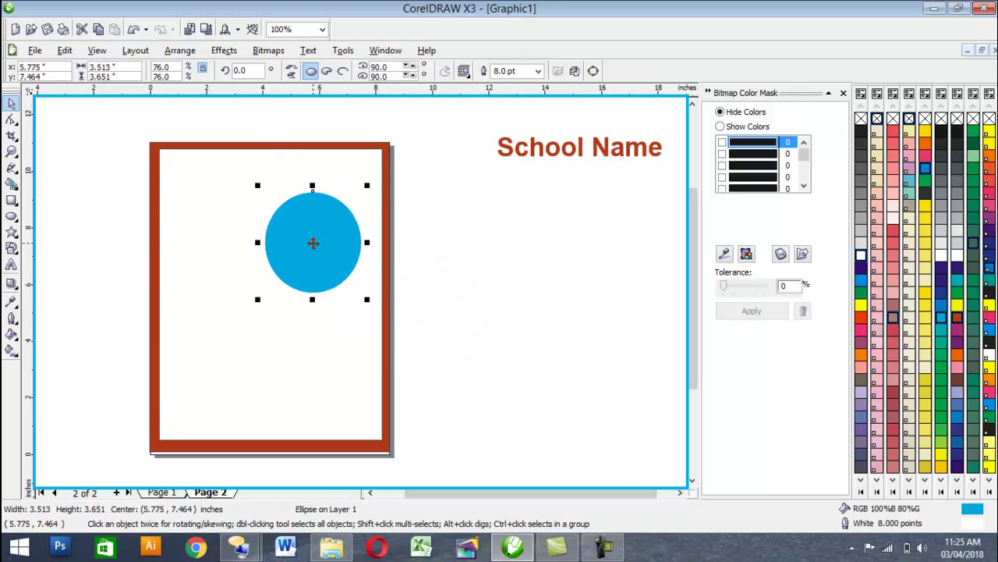
- Draw a straight freehand line from the circle's upper right to above the page's upper-right corner
{"action": "left_click", "coordinate": [12, 167]}
{"action": "left_click", "coordinate": [382, 150]}
{"action": "left_click", "coordinate": [341, 217]}
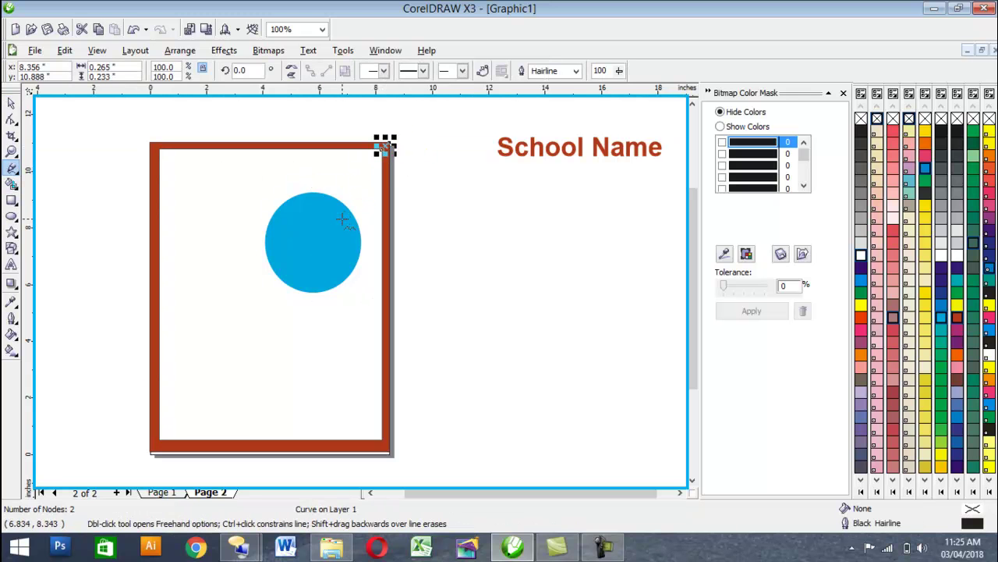
{"action": "left_click", "coordinate": [383, 148]}
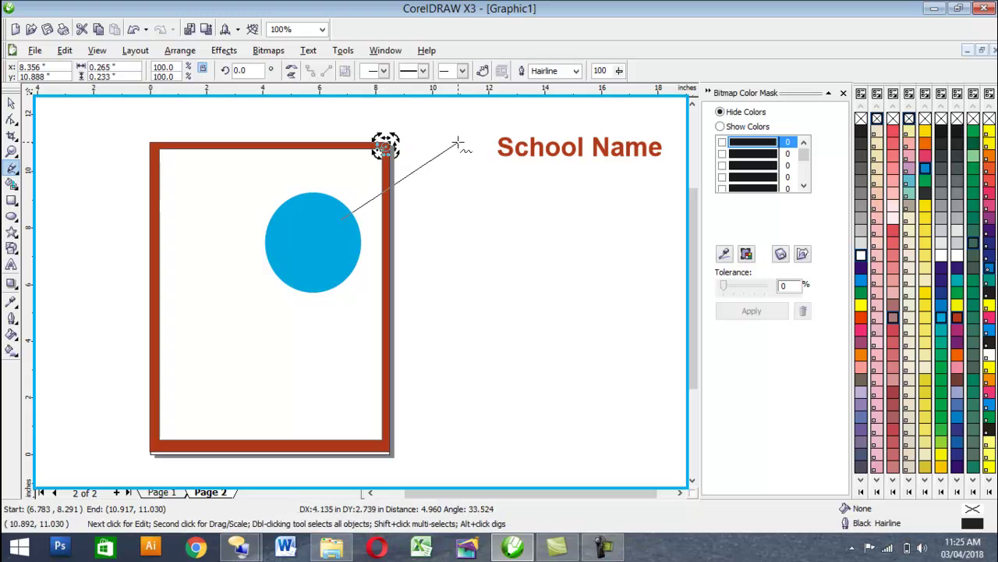
{"action": "left_click", "coordinate": [376, 154]}
{"action": "left_click", "coordinate": [342, 219]}
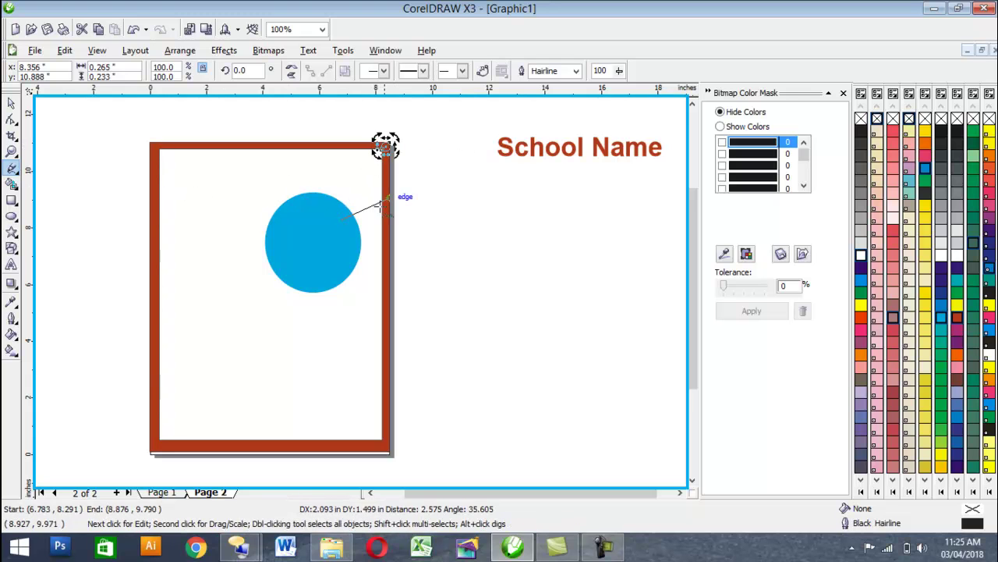
{"action": "left_click", "coordinate": [419, 114]}
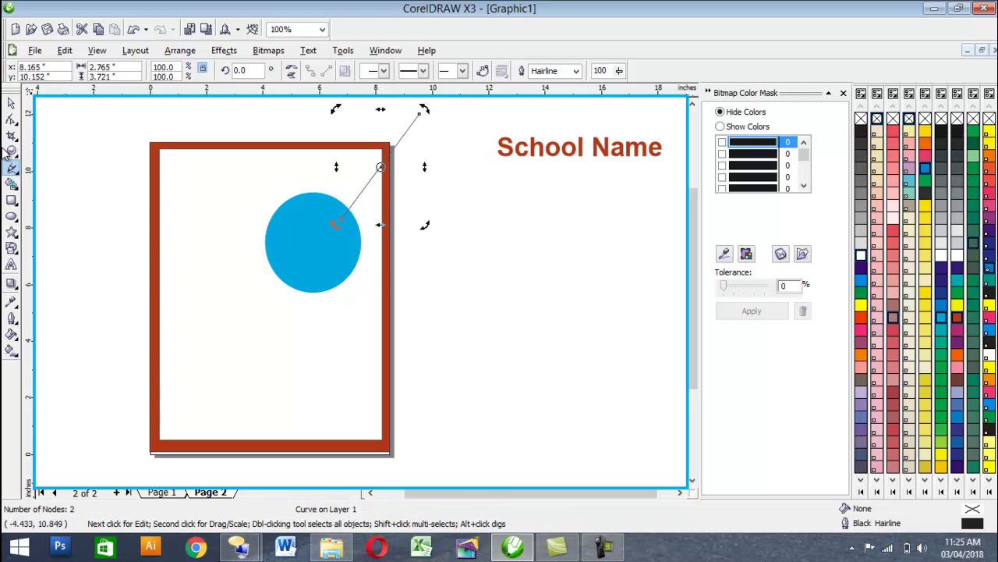
- Draw a straight freehand line from inside the circle through the white area's upper-left corner to beyond the page
{"action": "left_click", "coordinate": [127, 132]}
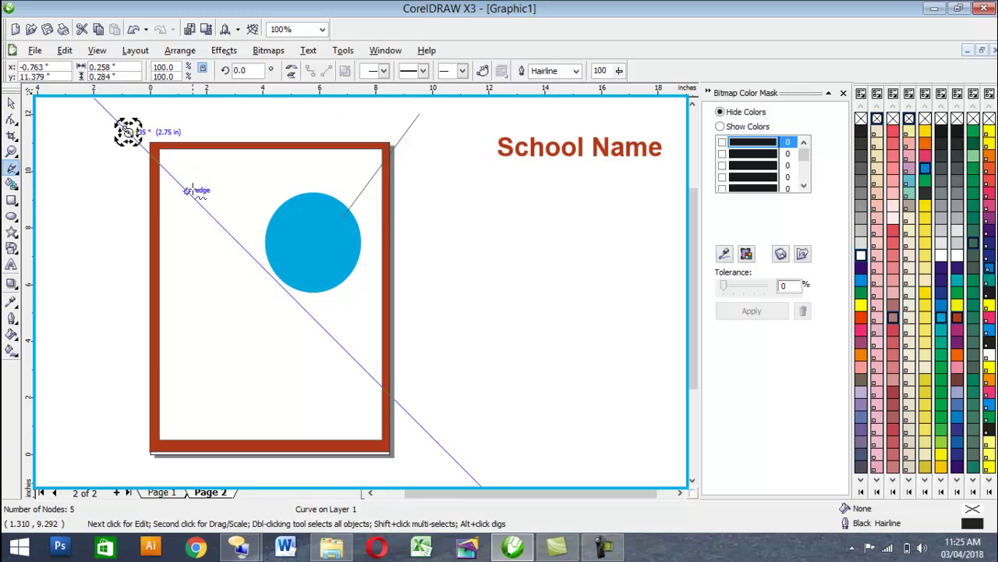
{"action": "left_click", "coordinate": [297, 238]}
{"action": "left_click", "coordinate": [292, 241]}
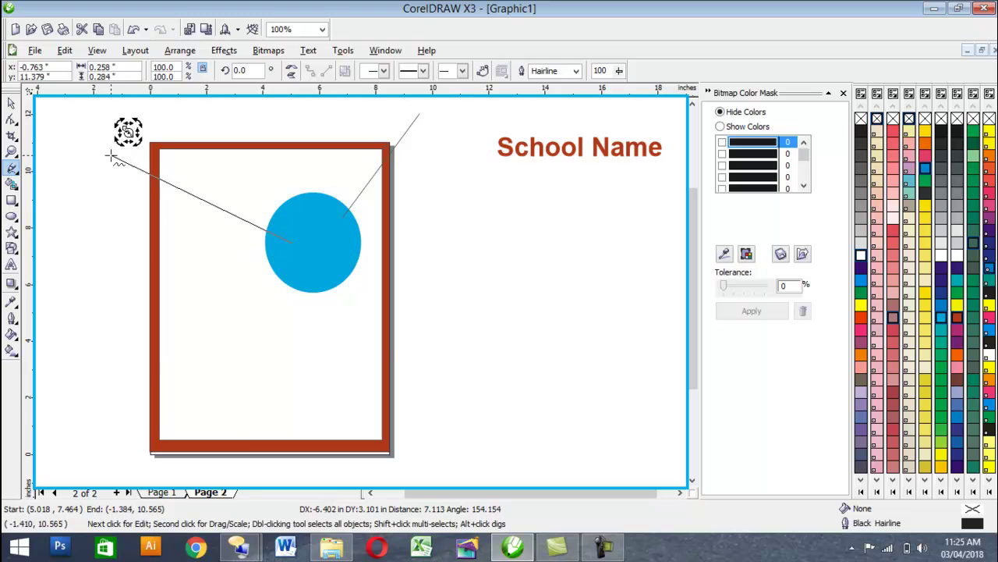
{"action": "left_click", "coordinate": [102, 114]}
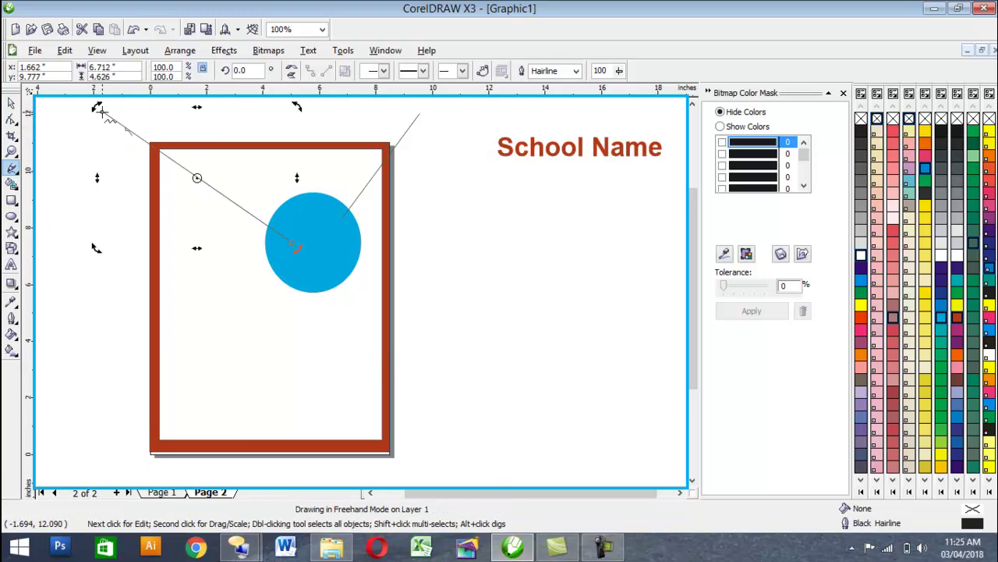
{"action": "left_click", "coordinate": [9, 104]}
{"action": "left_click", "coordinate": [103, 257]}
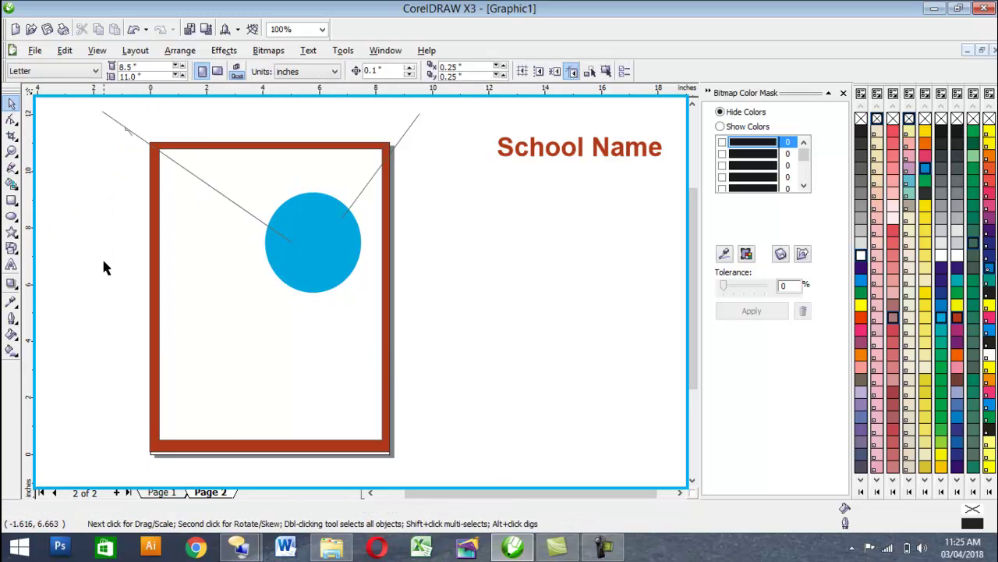
- Smart-fill the area enclosed by the two lines, the circle and the frame's top edge
{"action": "left_click", "coordinate": [12, 184]}
{"action": "left_click", "coordinate": [311, 179]}
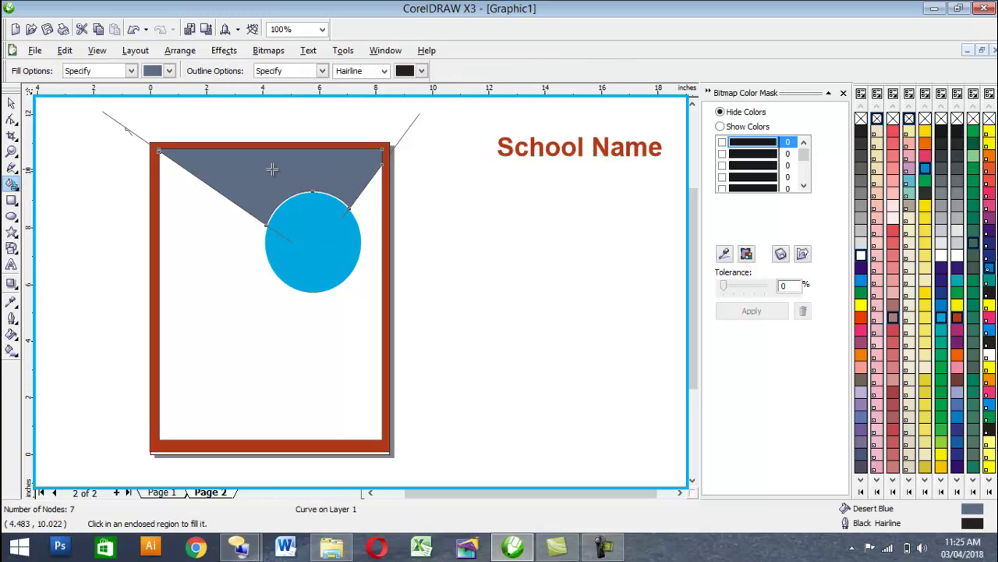
- Delete the two long construction lines that cross the page's upper corners
{"action": "key", "text": "space"}
{"action": "left_click", "coordinate": [114, 119]}
{"action": "left_click", "coordinate": [119, 125]}
{"action": "key", "text": "Delete"}
{"action": "left_click", "coordinate": [407, 129]}
{"action": "key", "text": "Delete"}
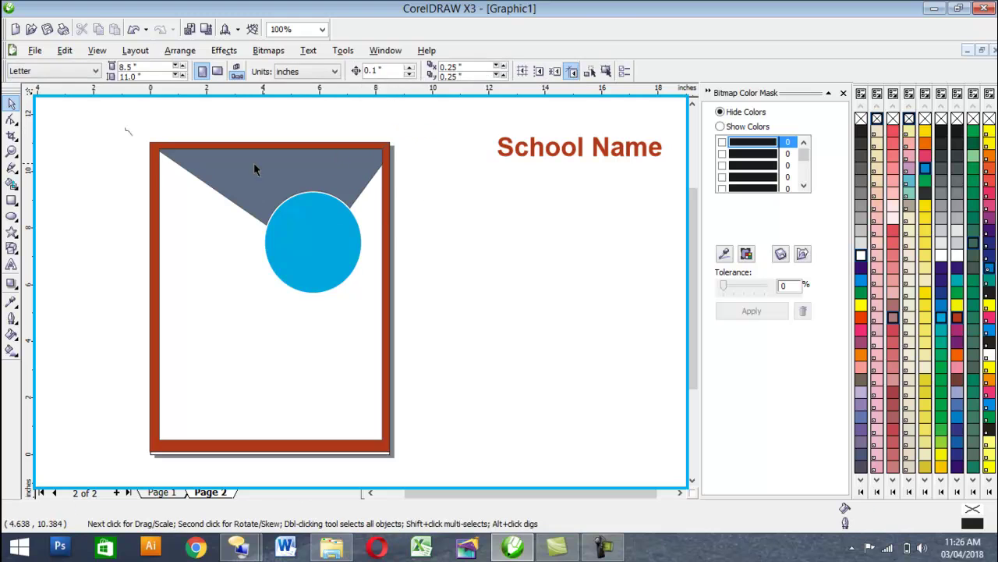
- Recolor the filled shape above the circle to dark blue
{"action": "left_click", "coordinate": [282, 174]}
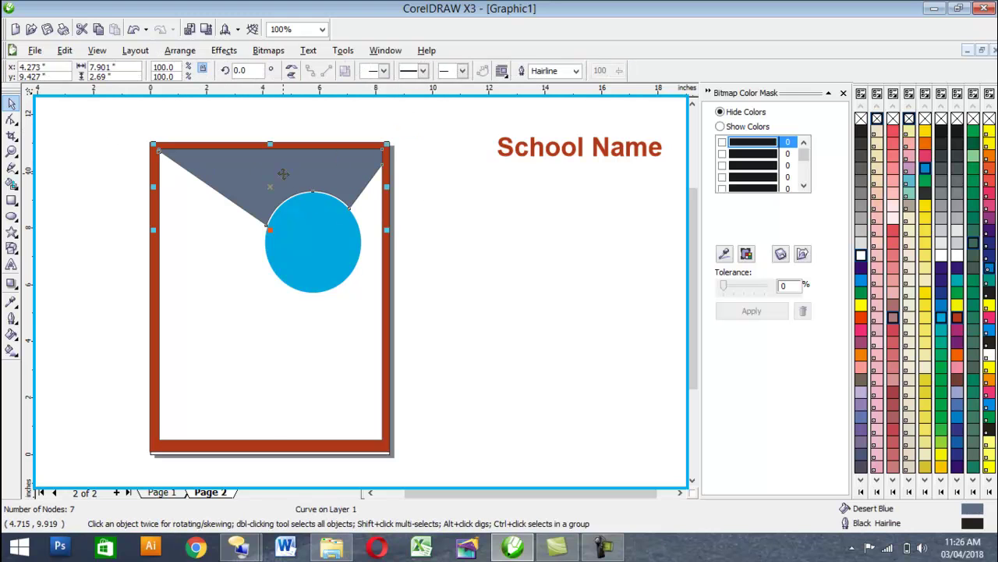
{"action": "left_click", "coordinate": [989, 263]}
{"action": "left_click", "coordinate": [564, 267]}
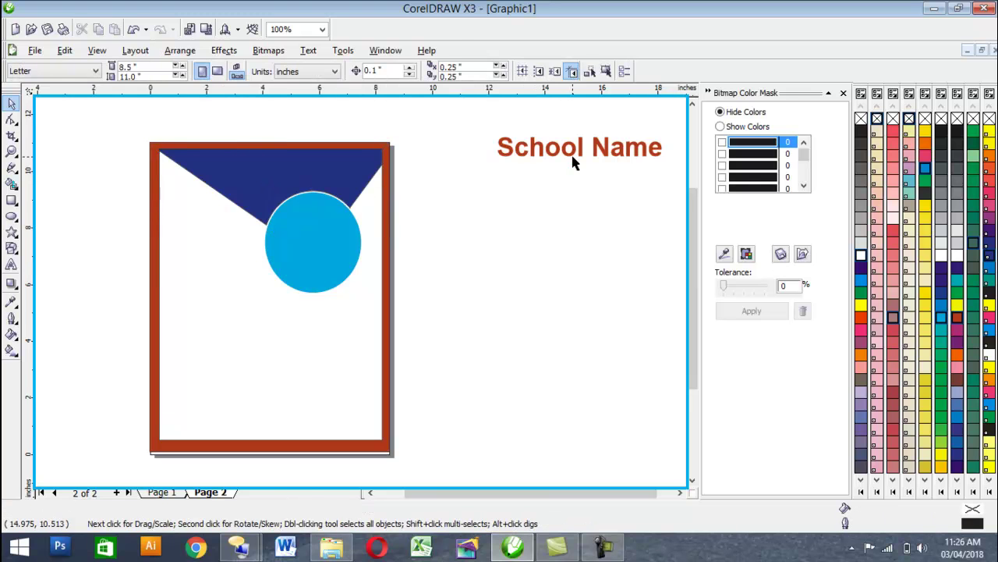
- Place the School Name text within the upper part of the dark blue shape and color it white
{"action": "left_click", "coordinate": [573, 156]}
{"action": "left_click_drag", "start_coordinate": [573, 156], "coordinate": [375, 162]}
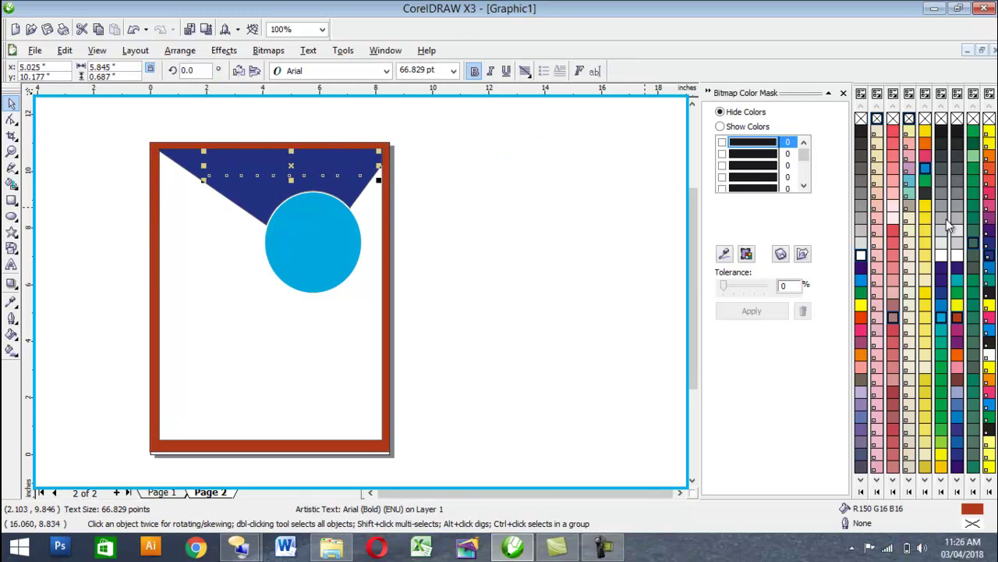
{"action": "left_click", "coordinate": [940, 262]}
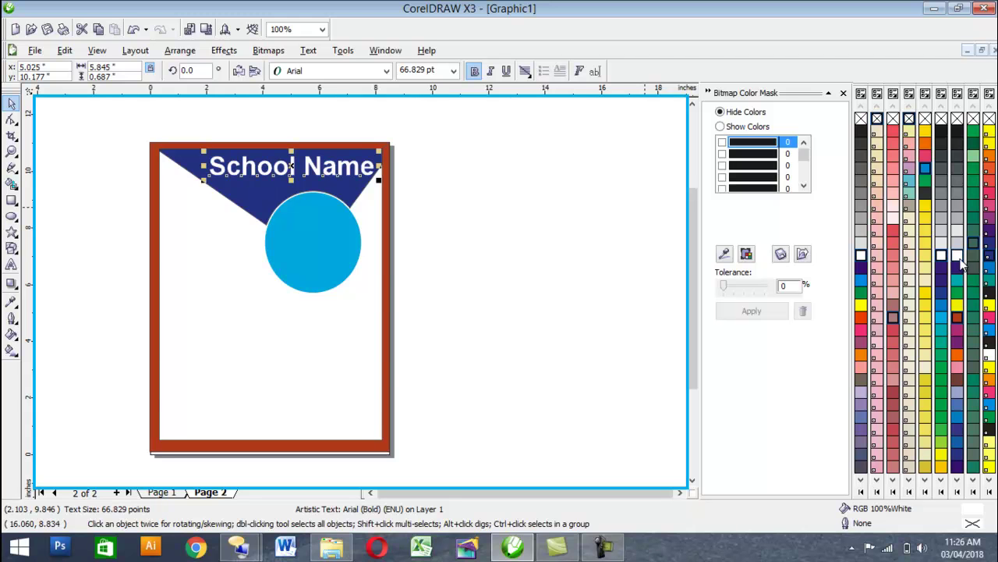
{"action": "scroll", "coordinate": [299, 165], "scroll_direction": "up", "scroll_amount": 1}
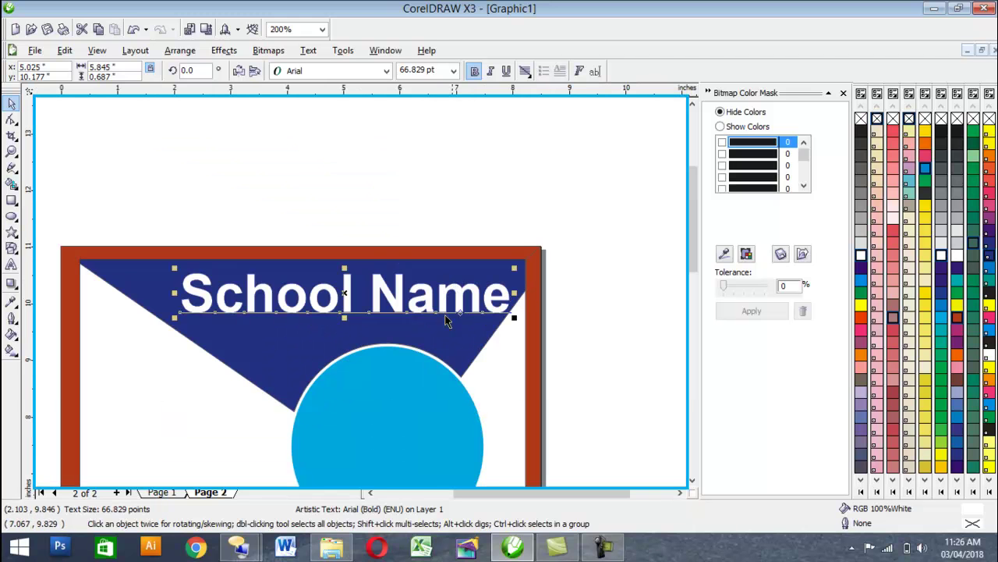
{"action": "left_click_drag", "start_coordinate": [416, 290], "coordinate": [391, 285]}
{"action": "left_click", "coordinate": [621, 248]}
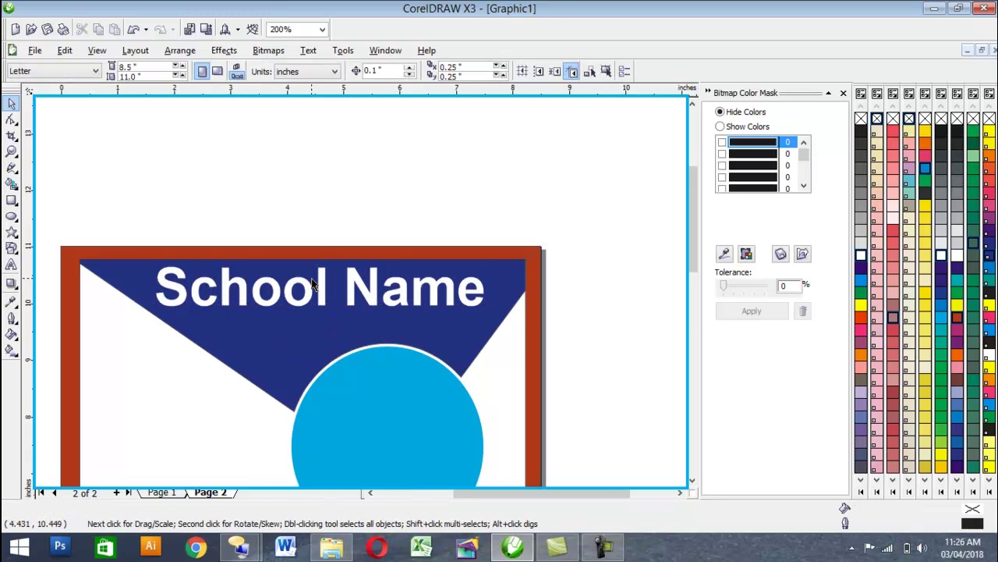
- Set the circle's white outline width to 16 points
{"action": "scroll", "coordinate": [406, 302], "scroll_direction": "down", "scroll_amount": 1}
{"action": "scroll", "coordinate": [371, 370], "scroll_direction": "down", "scroll_amount": 1}
{"action": "left_click", "coordinate": [373, 320]}
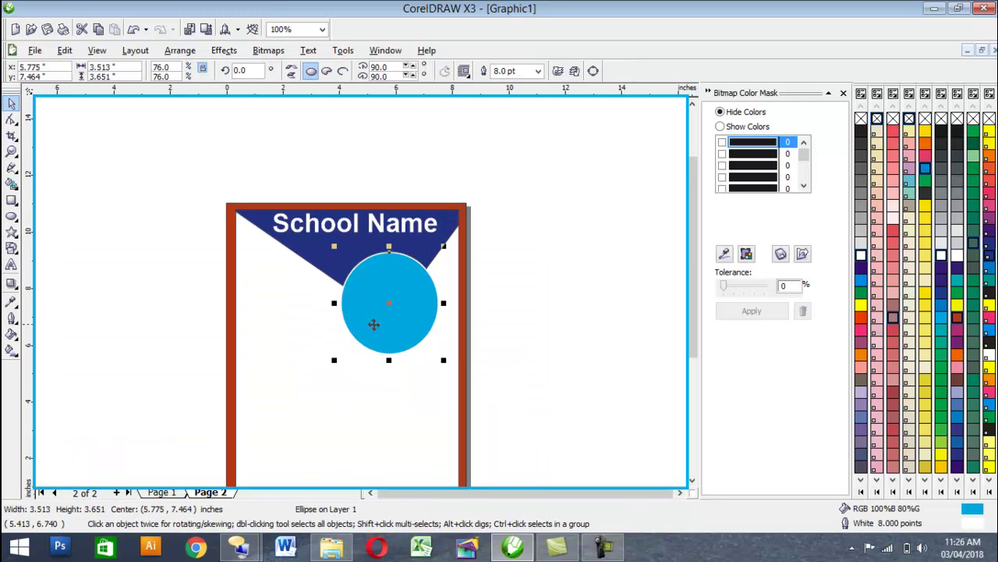
{"action": "left_click", "coordinate": [11, 318]}
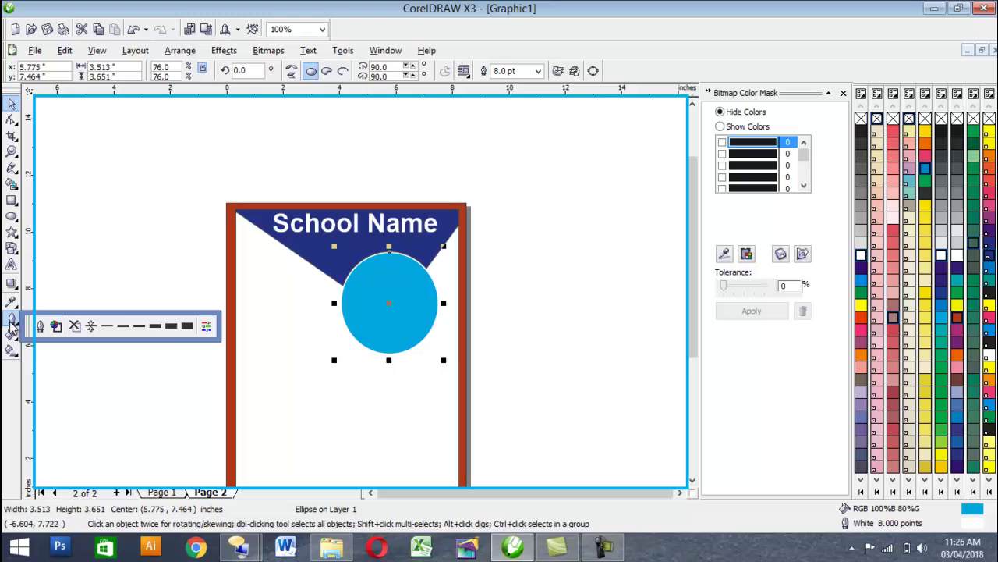
{"action": "left_click", "coordinate": [170, 327]}
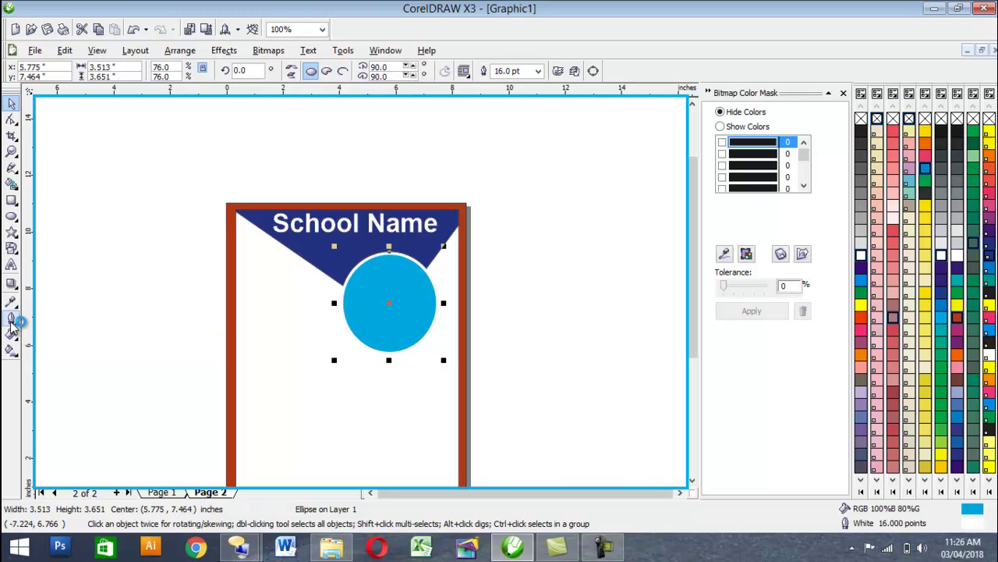
- Add a flat drop shadow to the circle, starting from its center and offset slightly below it
{"action": "left_click", "coordinate": [11, 283]}
{"action": "left_click_drag", "start_coordinate": [386, 316], "coordinate": [379, 319]}
{"action": "left_click", "coordinate": [537, 292]}
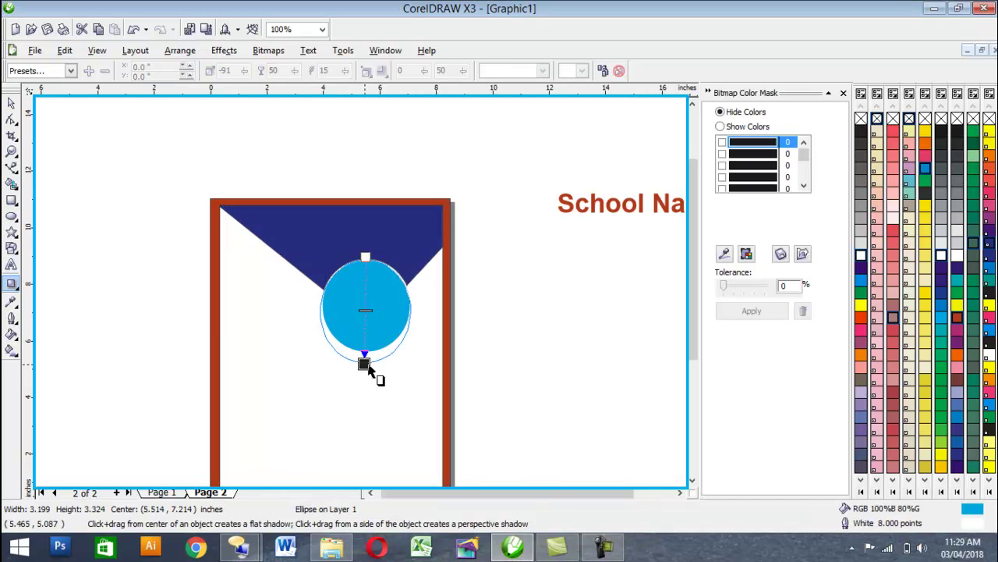
{"action": "left_click_drag", "start_coordinate": [363, 373], "coordinate": [367, 355]}
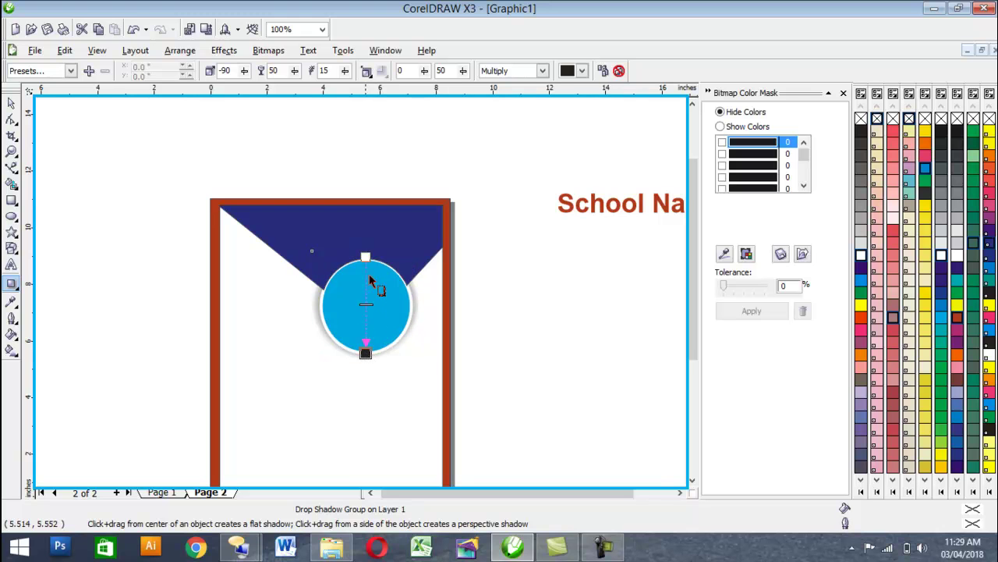
{"action": "left_click_drag", "start_coordinate": [366, 262], "coordinate": [367, 322]}
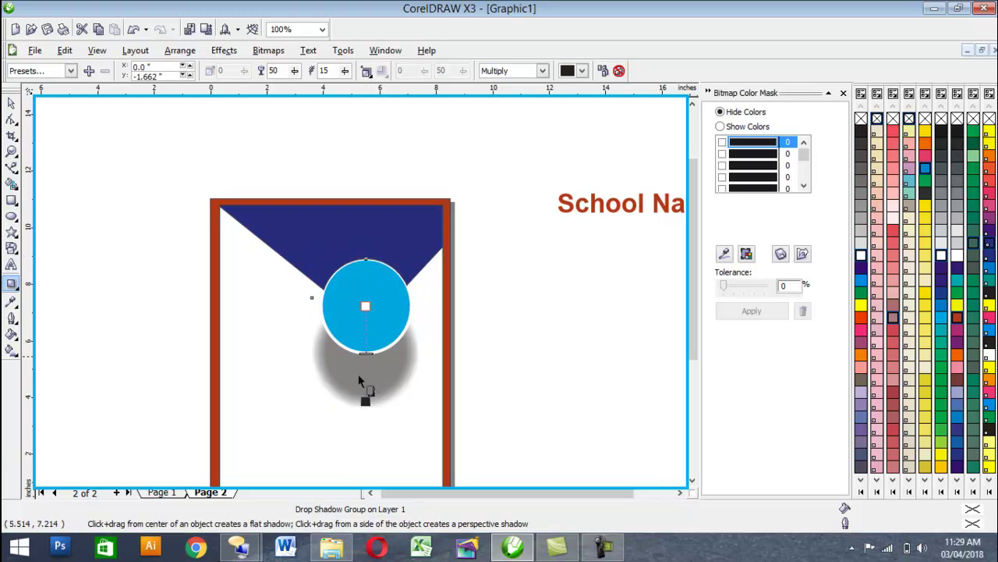
{"action": "left_click_drag", "start_coordinate": [367, 401], "coordinate": [371, 356]}
{"action": "left_click", "coordinate": [526, 342]}
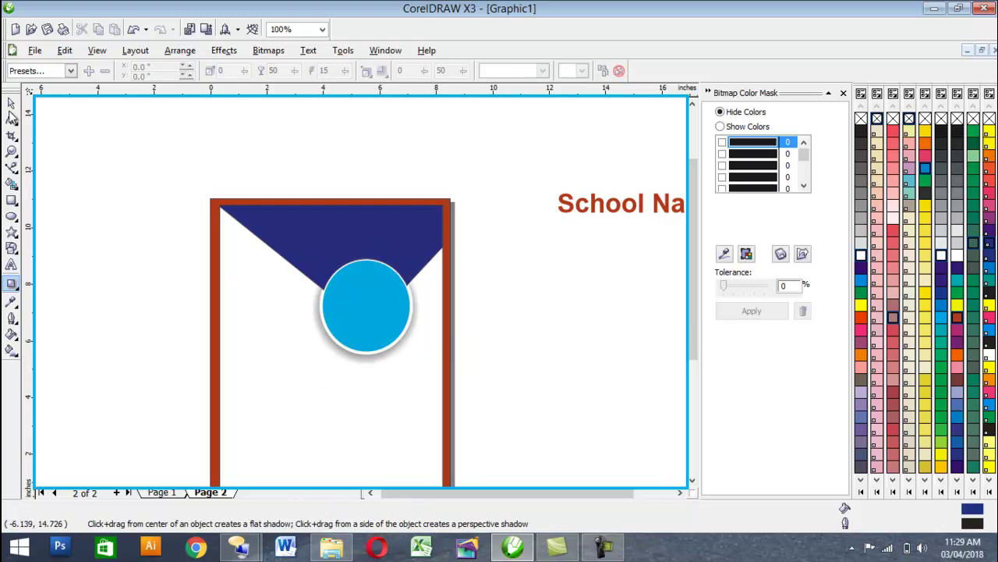
- Move the red School Name text from beside the page onto the dark blue header shape and fill it white
{"action": "left_click", "coordinate": [11, 104]}
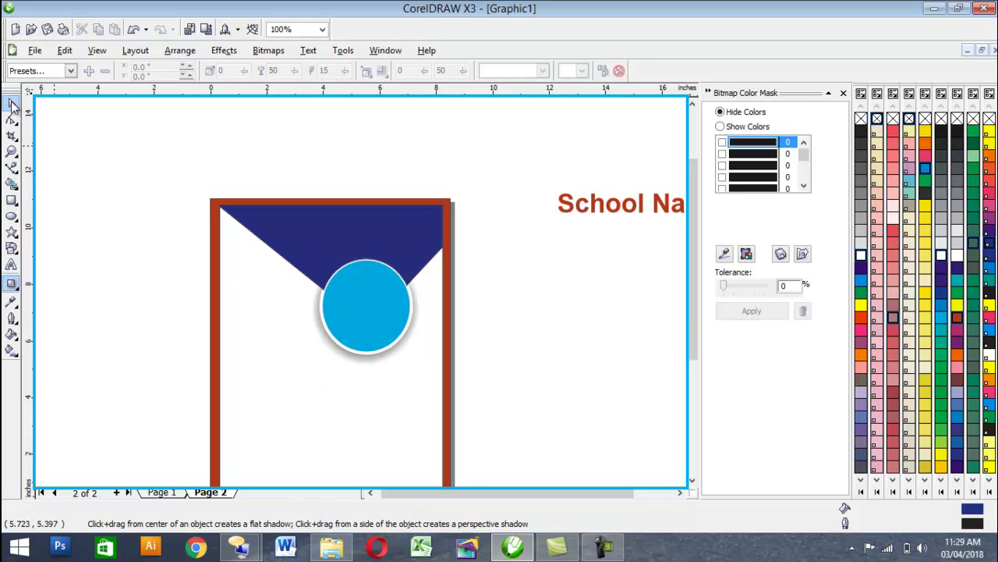
{"action": "left_click", "coordinate": [653, 204]}
{"action": "left_click_drag", "start_coordinate": [639, 205], "coordinate": [348, 225]}
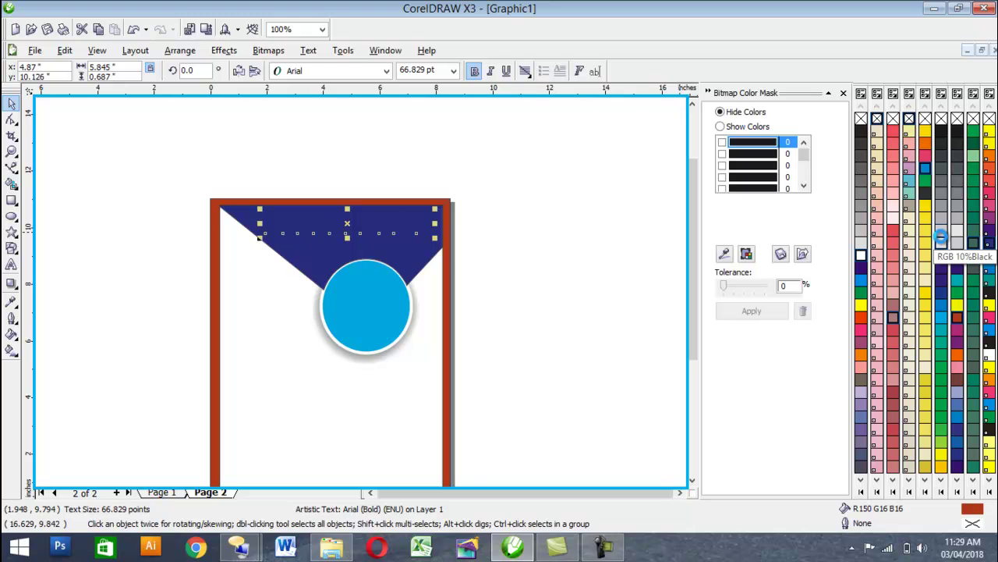
{"action": "left_click", "coordinate": [941, 255]}
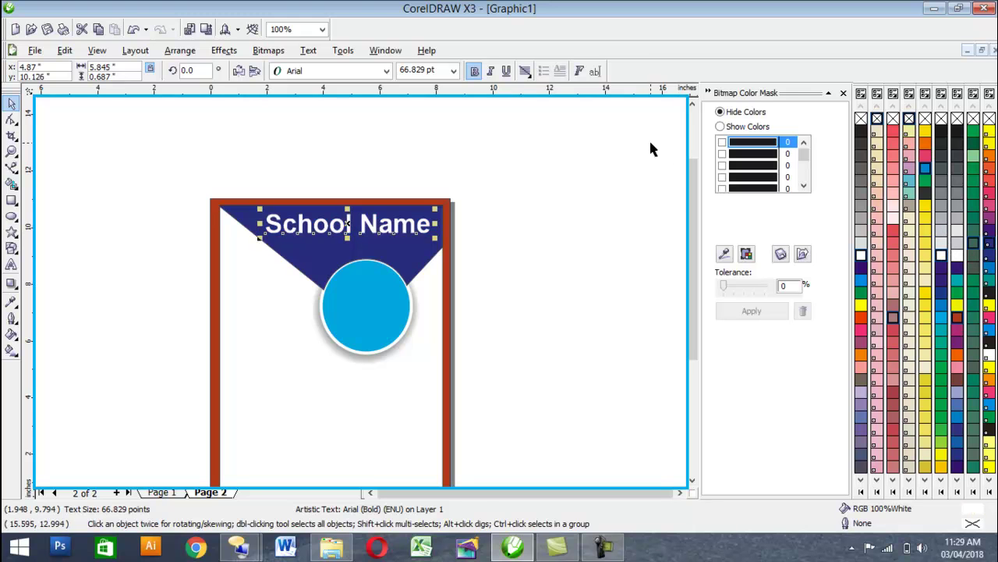
{"action": "left_click", "coordinate": [652, 148]}
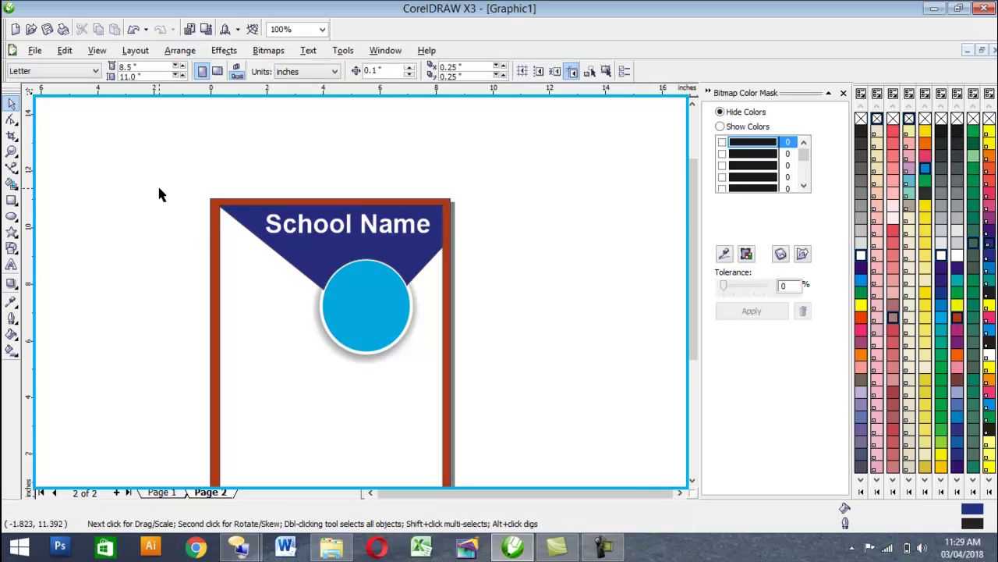
- Add the artistic text CITY between the School Name heading and the circle and fill it white
{"action": "left_click", "coordinate": [11, 264]}
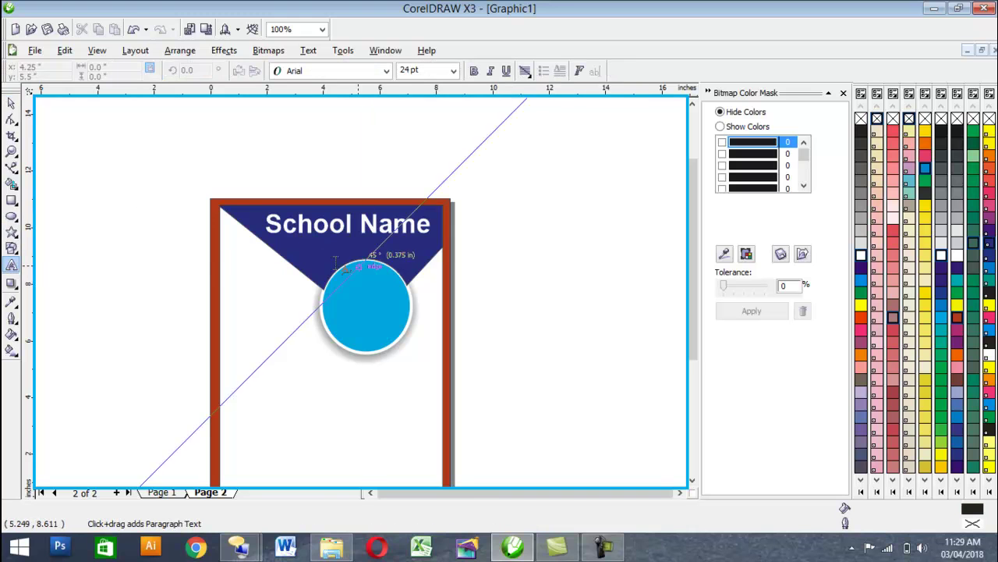
{"action": "left_click", "coordinate": [331, 258]}
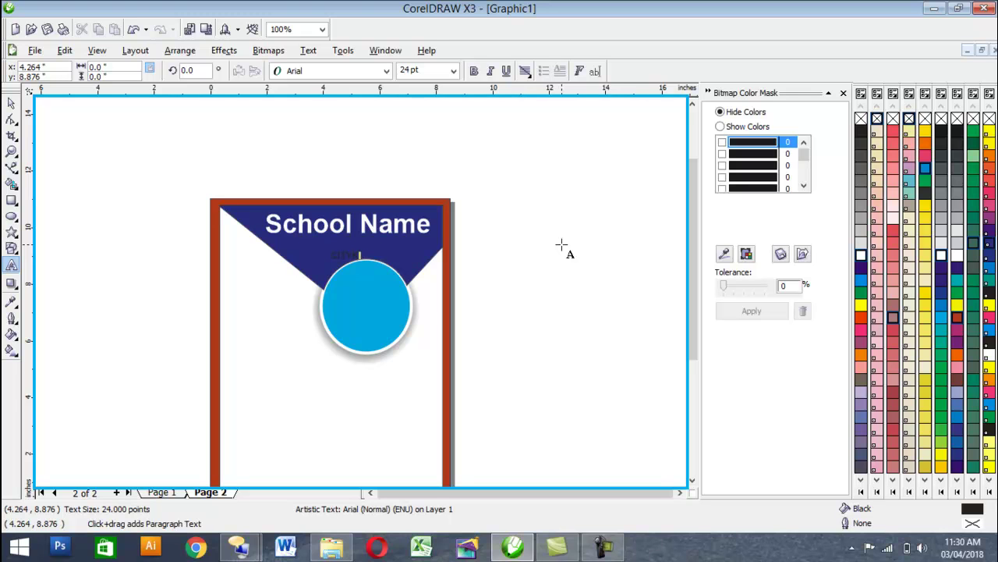
{"action": "left_click", "coordinate": [11, 103]}
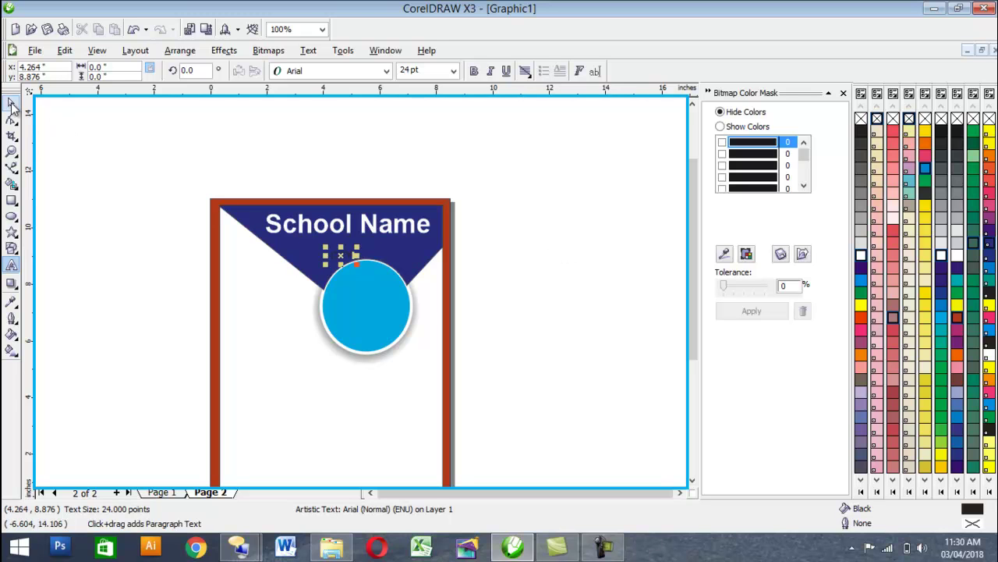
{"action": "left_click", "coordinate": [940, 256]}
- Make the CITY text bold, resize it and position it under School Name, just above the circle's upper-left edge
{"action": "mouse_move", "coordinate": [355, 265]}
{"action": "left_mouse_down"}
{"action": "mouse_move", "coordinate": [371, 270]}
{"action": "mouse_move", "coordinate": [355, 250]}
{"action": "left_mouse_up"}
{"action": "left_click", "coordinate": [474, 71]}
{"action": "left_click", "coordinate": [504, 240]}
{"action": "scroll", "coordinate": [318, 267], "scroll_direction": "down", "scroll_amount": 1}
{"action": "scroll", "coordinate": [361, 292], "scroll_direction": "up", "scroll_amount": 1}
{"action": "left_click", "coordinate": [390, 275]}
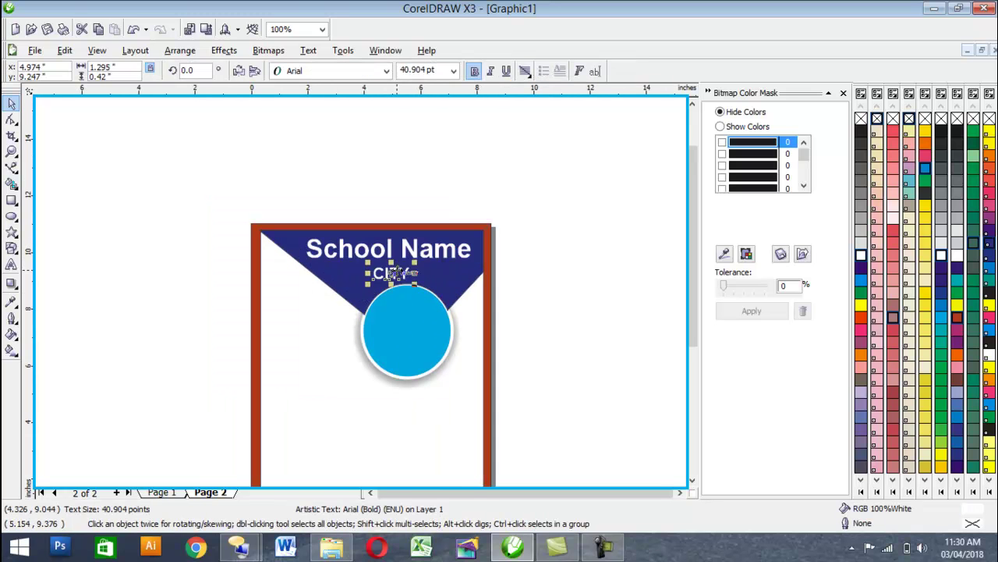
{"action": "left_click_drag", "start_coordinate": [417, 287], "coordinate": [383, 279]}
{"action": "key", "text": "Escape"}
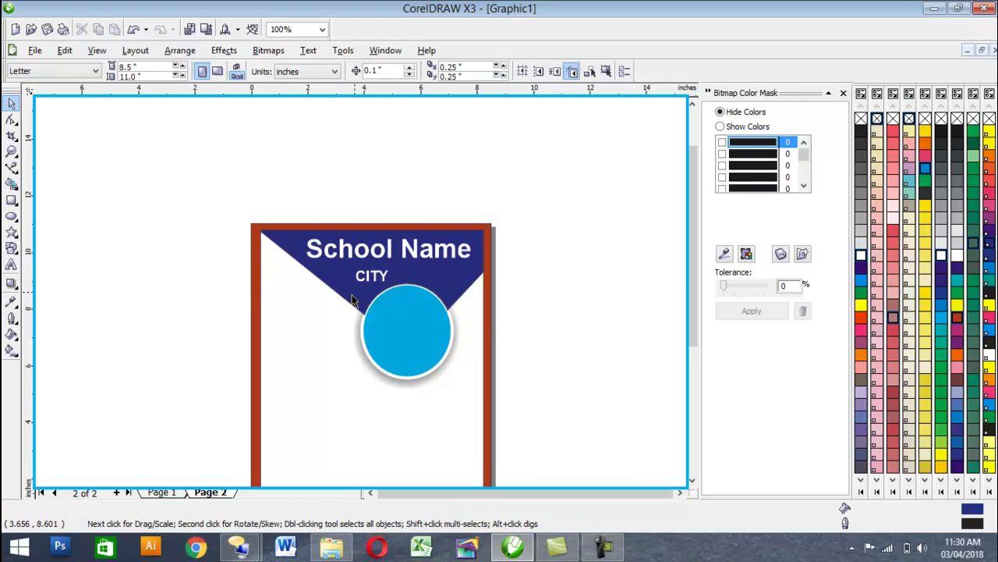
- Add the artistic text "Admition open" in the empty area to the left of the page
{"action": "scroll", "coordinate": [356, 292], "scroll_direction": "down", "scroll_amount": 1}
{"action": "scroll", "coordinate": [377, 357], "scroll_direction": "up", "scroll_amount": 1}
{"action": "scroll", "coordinate": [377, 357], "scroll_direction": "down", "scroll_amount": 1}
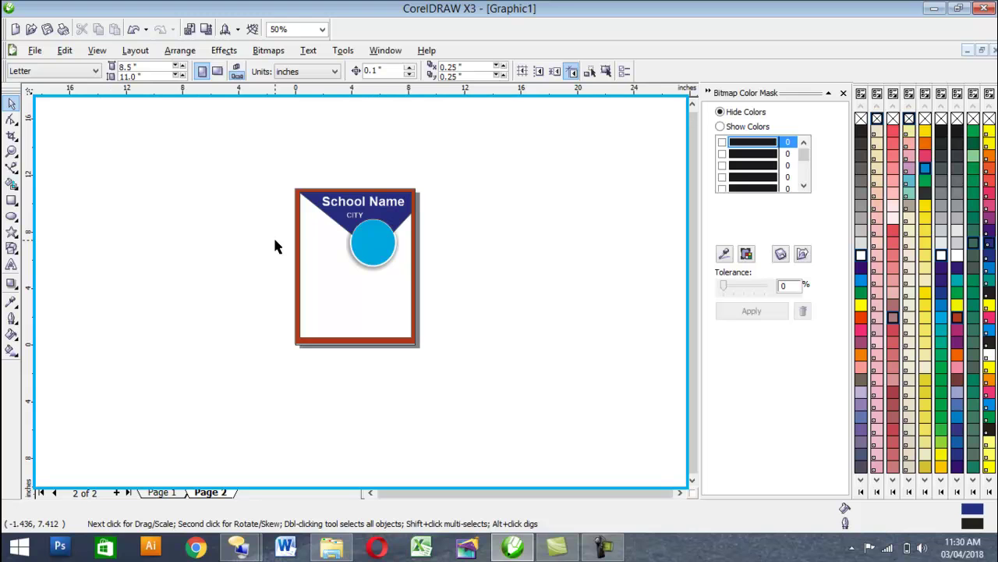
{"action": "left_click", "coordinate": [12, 265]}
{"action": "left_click", "coordinate": [423, 219]}
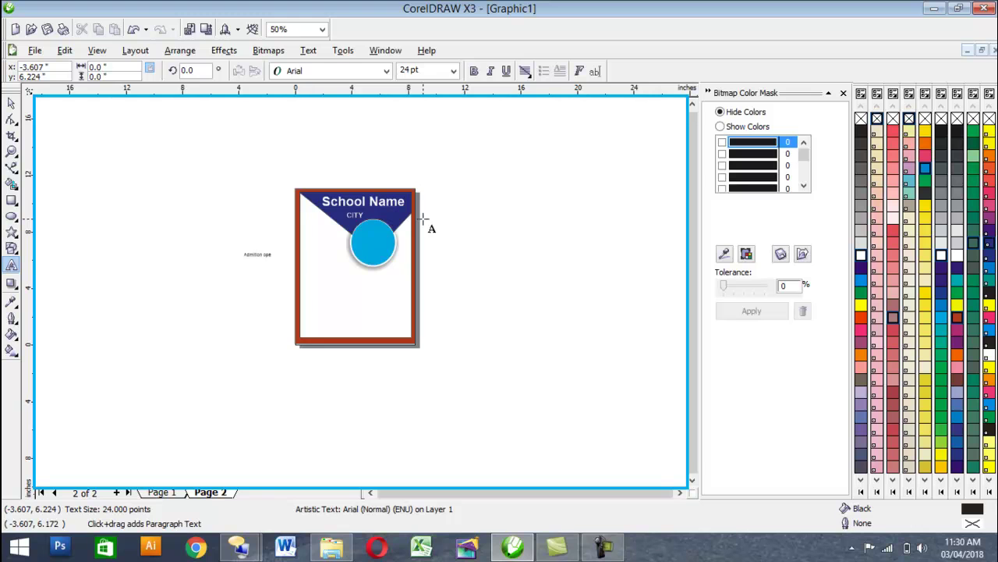
{"action": "scroll", "coordinate": [198, 254], "scroll_direction": "up", "scroll_amount": 2}
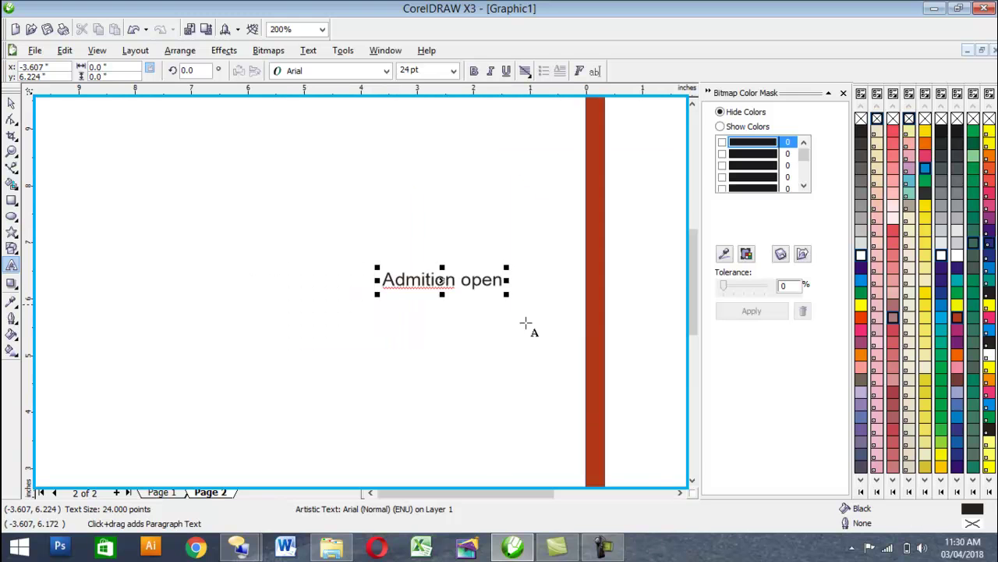
- Change the first word of the new text beside the page to "Admisstion"
{"action": "left_click", "coordinate": [430, 281]}
{"action": "type", "text": "ss"}
{"action": "key", "text": "Delete"}
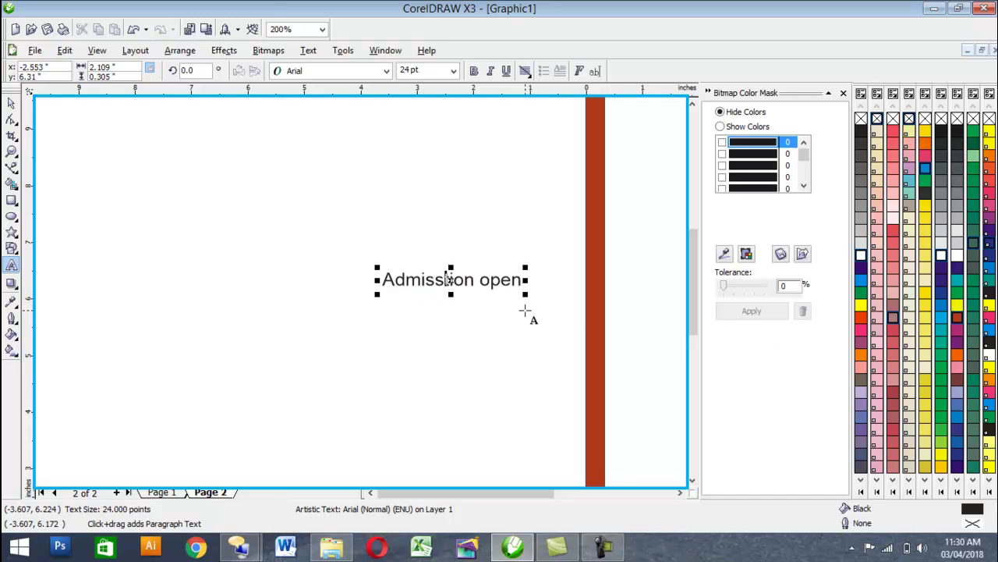
{"action": "key", "text": "ctrl+space"}
- Move the Admisstion open text onto the page beside the circle, make it bold and fill it with PANTONE Reflex Blue C
{"action": "scroll", "coordinate": [461, 273], "scroll_direction": "down", "scroll_amount": 1}
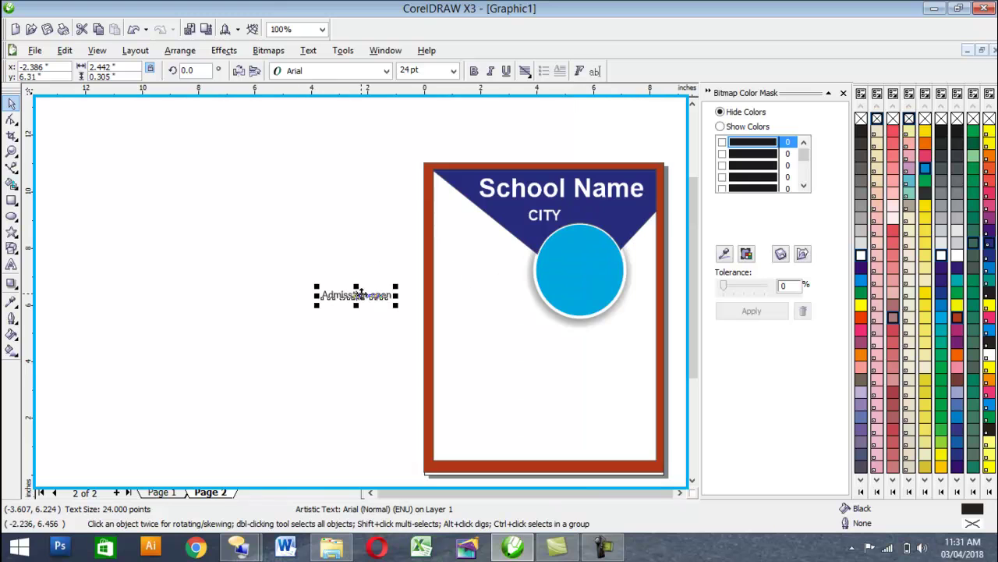
{"action": "left_click_drag", "start_coordinate": [368, 300], "coordinate": [491, 270]}
{"action": "left_click", "coordinate": [477, 70]}
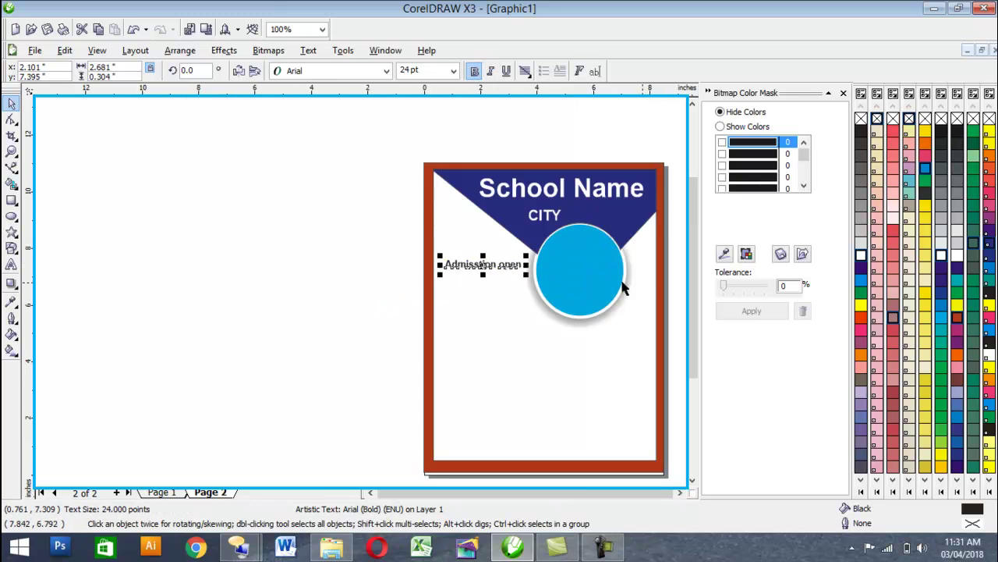
{"action": "left_click", "coordinate": [989, 270]}
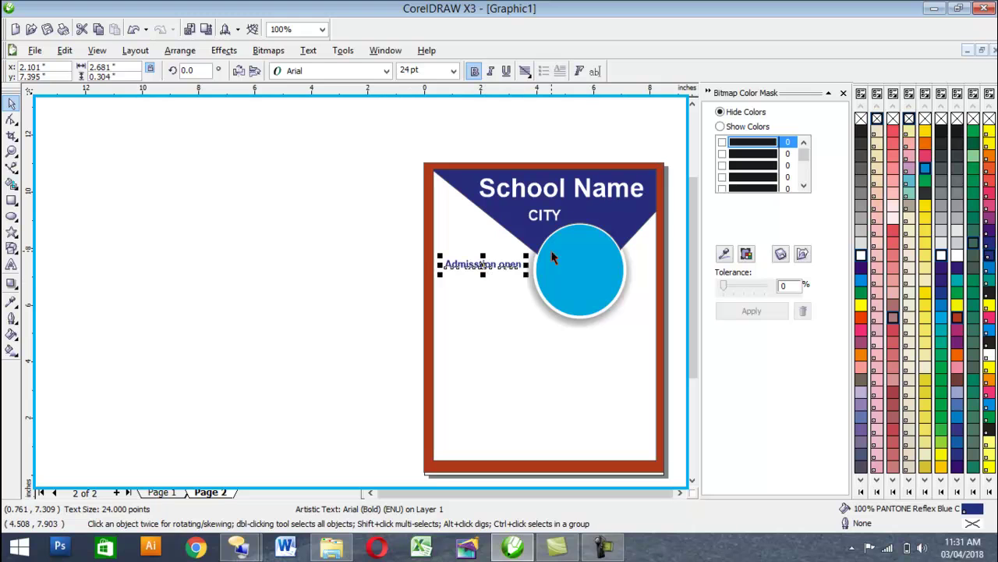
- Break the Admisstion open text into two lines, with "open" on the second line
{"action": "left_click", "coordinate": [482, 270]}
{"action": "double_click", "coordinate": [484, 265]}
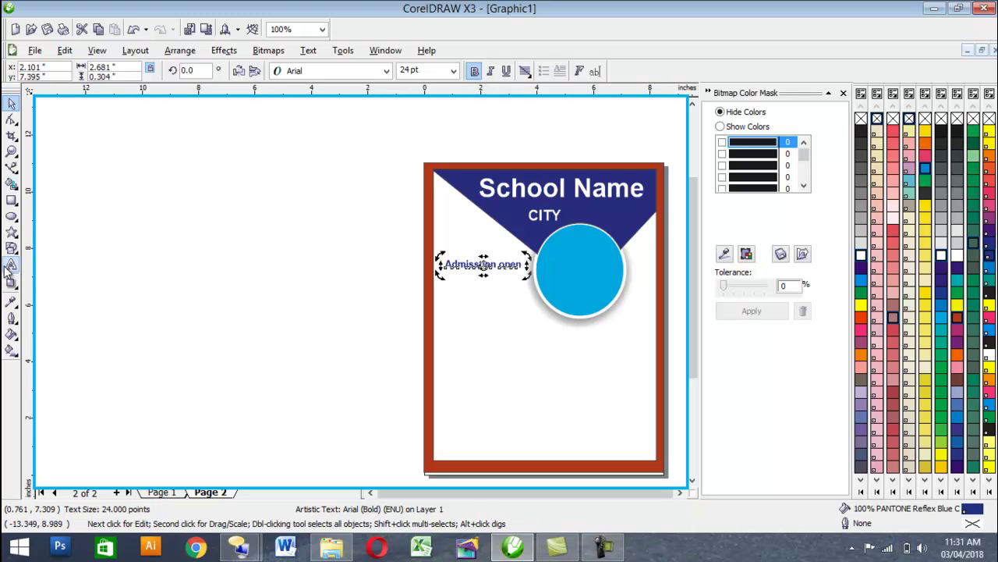
{"action": "left_click", "coordinate": [500, 266]}
{"action": "key", "text": "Return"}
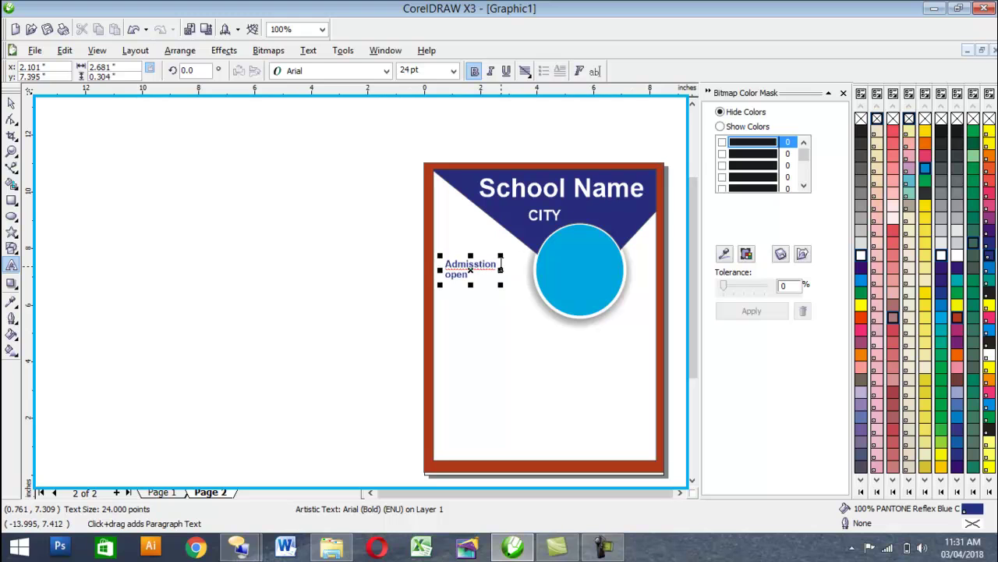
{"action": "left_click", "coordinate": [471, 273]}
{"action": "left_click", "coordinate": [11, 103]}
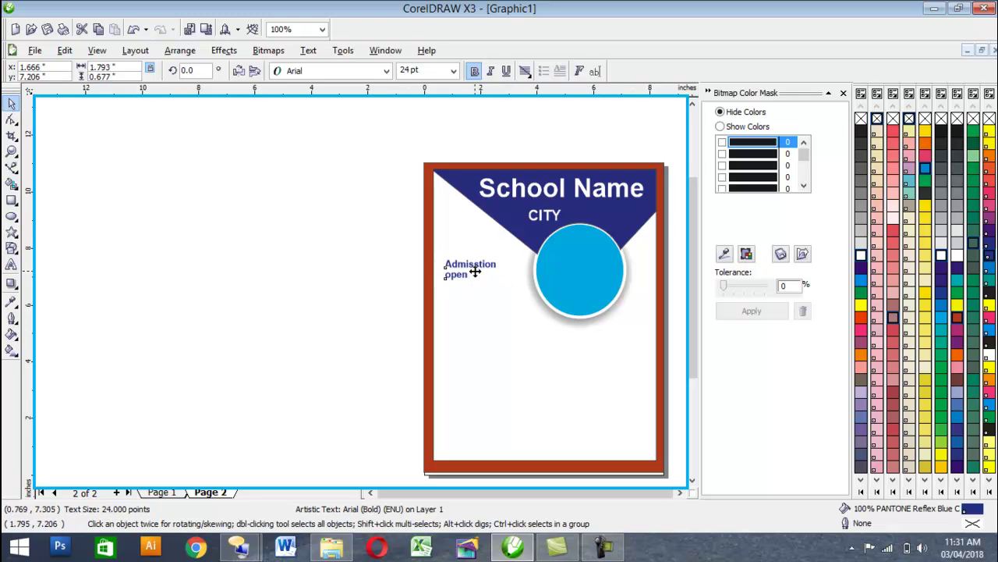
- Rotate the two-line Admisstion open text 23.5 degrees so it slants upward
{"action": "left_click", "coordinate": [473, 269]}
{"action": "left_click_drag", "start_coordinate": [503, 288], "coordinate": [470, 249]}
{"action": "left_click", "coordinate": [469, 270]}
- Enlarge the slanted Admisstion open text slightly and nudge it between the frame's left side and the circle
{"action": "scroll", "coordinate": [482, 251], "scroll_direction": "up", "scroll_amount": 1}
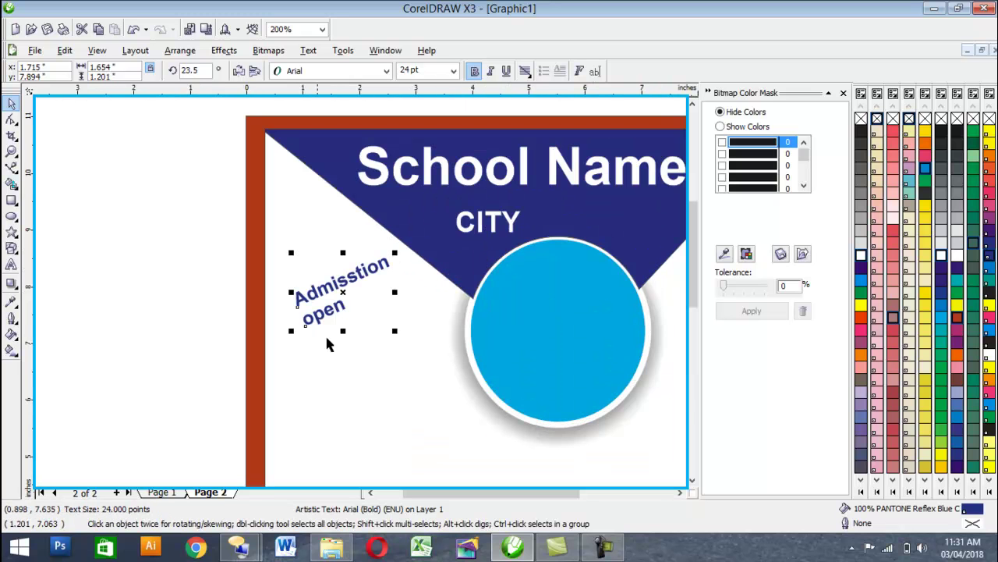
{"action": "mouse_move", "coordinate": [287, 331]}
{"action": "left_mouse_down"}
{"action": "mouse_move", "coordinate": [272, 363]}
{"action": "mouse_move", "coordinate": [278, 340]}
{"action": "left_mouse_up"}
{"action": "left_click_drag", "start_coordinate": [343, 304], "coordinate": [353, 304]}
{"action": "scroll", "coordinate": [313, 300], "scroll_direction": "down", "scroll_amount": 2}
{"action": "left_click", "coordinate": [382, 307]}
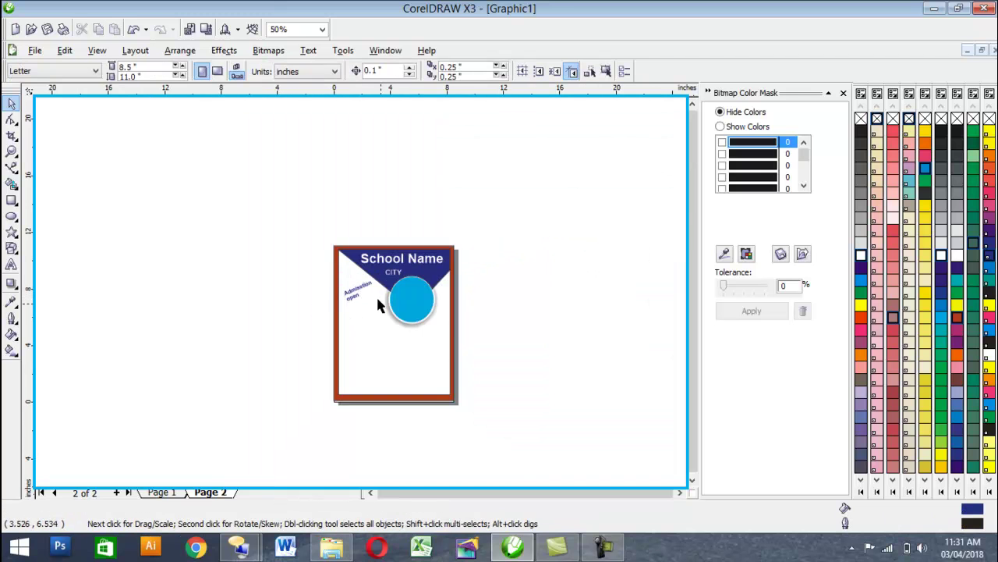
- Try to PowerClip the palm tree photo into the container near the circle, and undo it
{"action": "scroll", "coordinate": [383, 307], "scroll_direction": "up", "scroll_amount": 1}
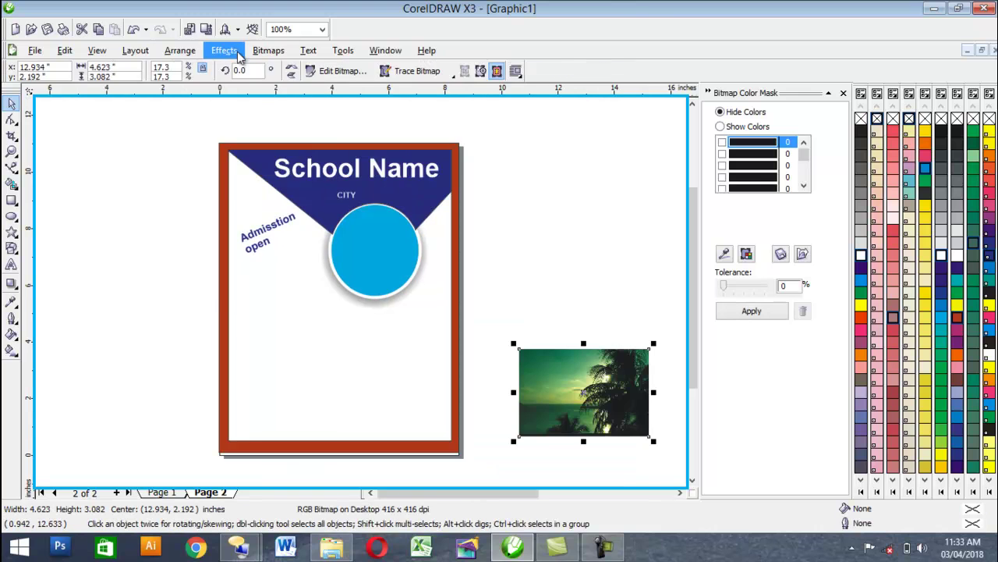
{"action": "left_click", "coordinate": [224, 50]}
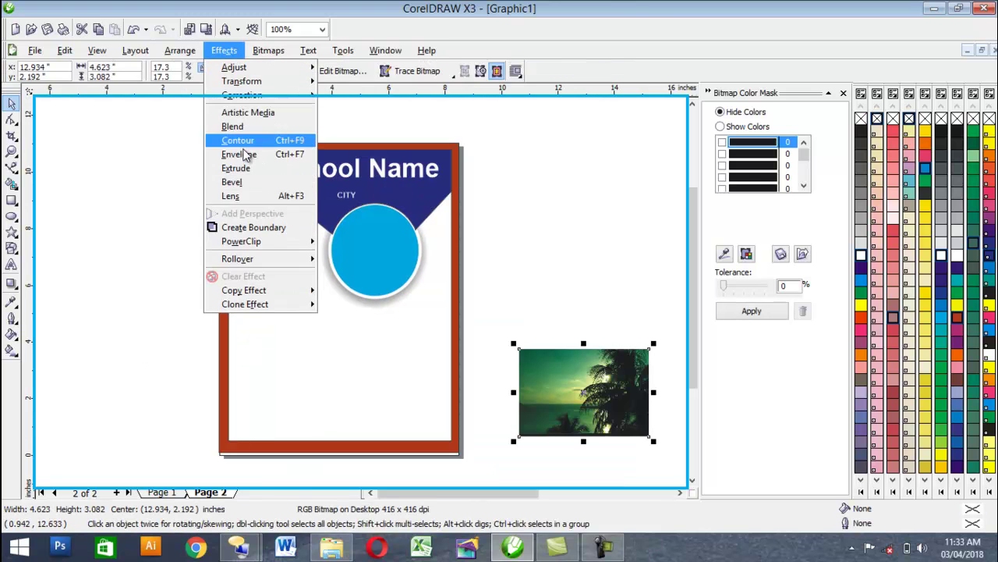
{"action": "mouse_move", "coordinate": [250, 242]}
{"action": "left_click", "coordinate": [406, 243]}
{"action": "left_click", "coordinate": [338, 234]}
{"action": "key", "text": "ctrl+z"}
- Place the palm tree photo inside the blue circle with PowerClip
{"action": "left_click", "coordinate": [224, 50]}
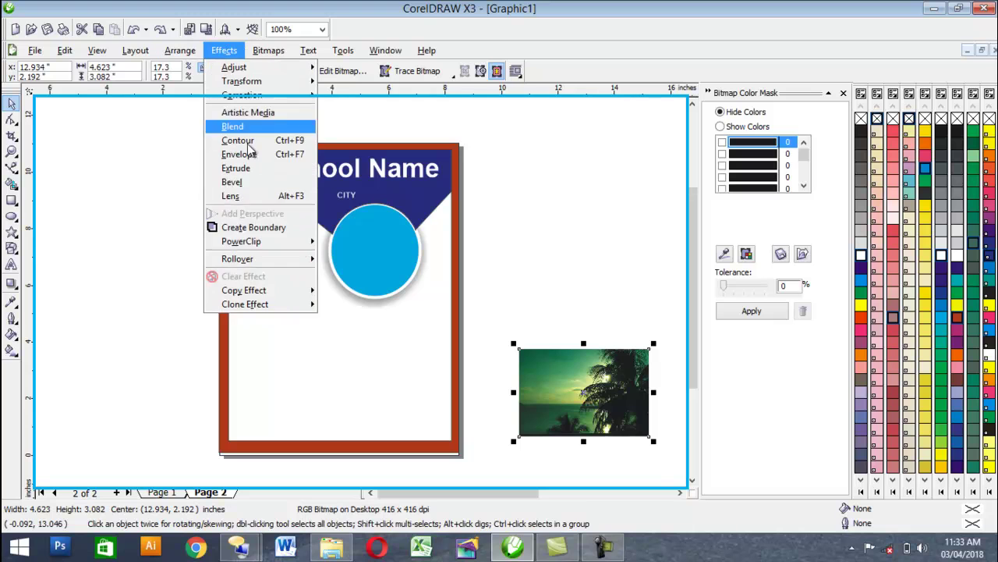
{"action": "mouse_move", "coordinate": [266, 242]}
{"action": "left_click", "coordinate": [390, 243]}
{"action": "left_click", "coordinate": [360, 253]}
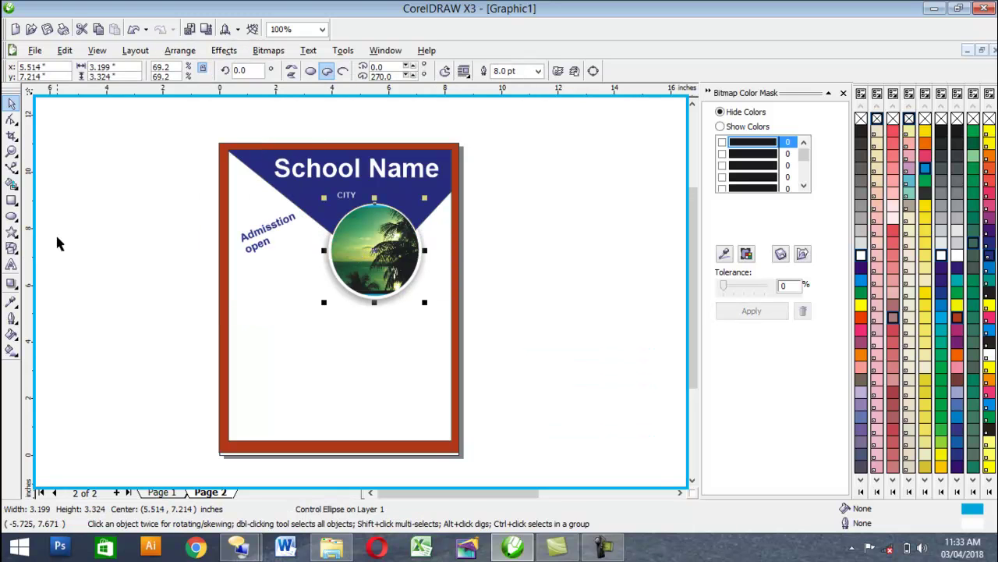
{"action": "left_click", "coordinate": [268, 281]}
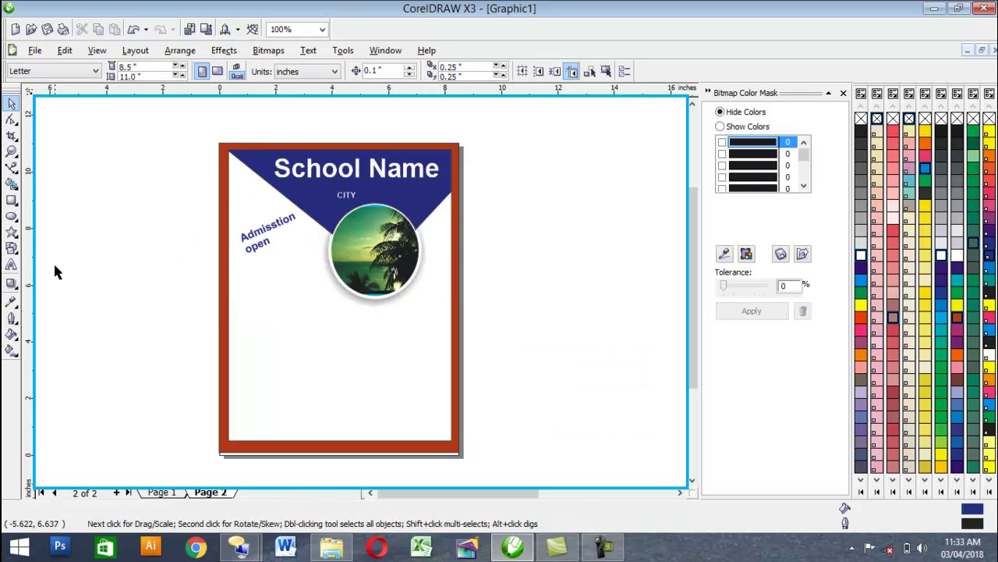
- Move the grouped bulleted text block closer to the page, level with the flyer's lower part
{"action": "scroll", "coordinate": [302, 238], "scroll_direction": "down", "scroll_amount": 1}
{"action": "left_click", "coordinate": [663, 255]}
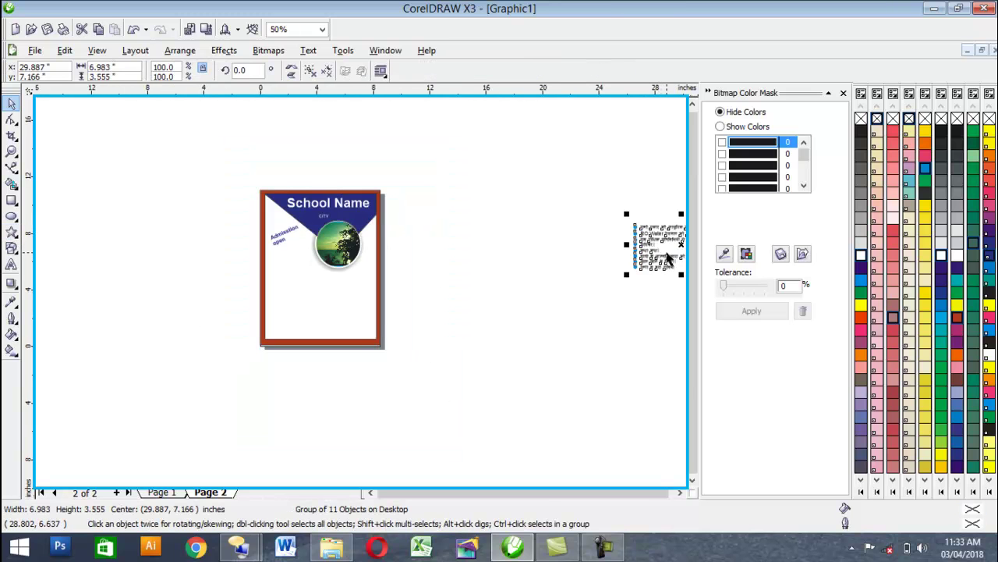
{"action": "left_click_drag", "start_coordinate": [669, 256], "coordinate": [538, 295]}
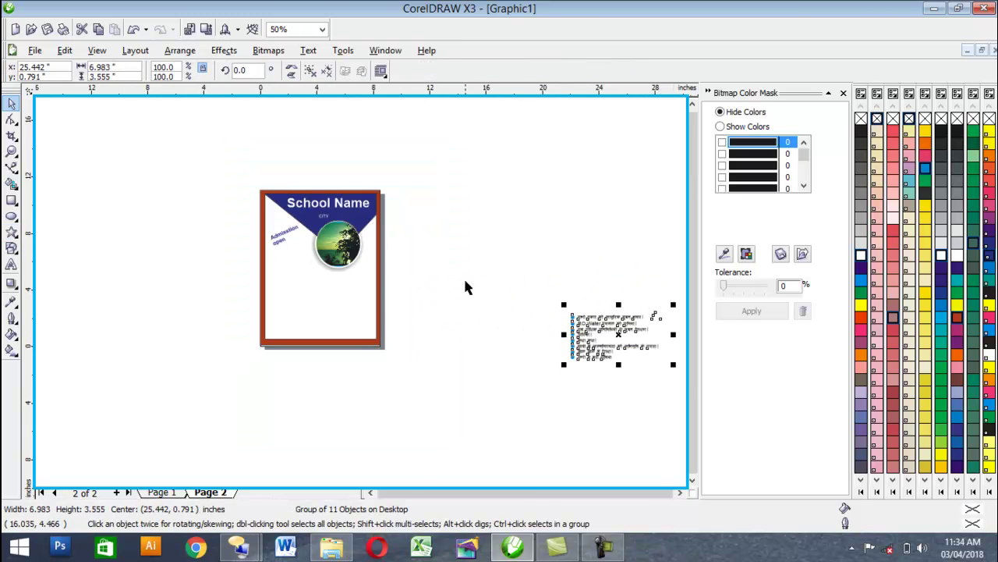
- Draw a star to the right of the flyer and set its number of points to 16
{"action": "scroll", "coordinate": [360, 299], "scroll_direction": "up", "scroll_amount": 1}
{"action": "left_click", "coordinate": [11, 232]}
{"action": "mouse_move", "coordinate": [496, 200]}
{"action": "left_mouse_down"}
{"action": "mouse_move", "coordinate": [549, 282]}
{"action": "mouse_move", "coordinate": [650, 360]}
{"action": "mouse_move", "coordinate": [650, 351]}
{"action": "left_mouse_up"}
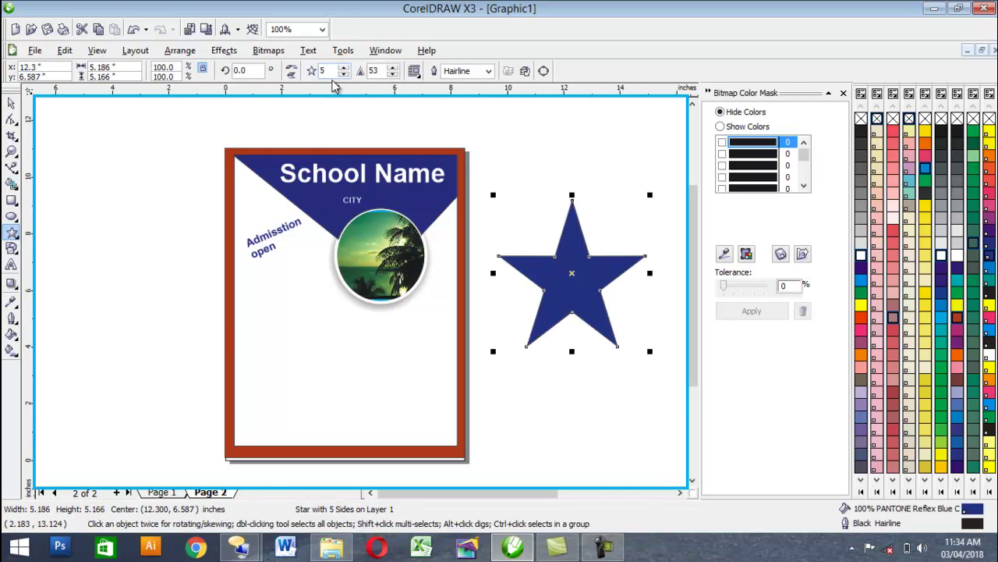
{"action": "type", "text": "10"}
{"action": "key", "text": "Return"}
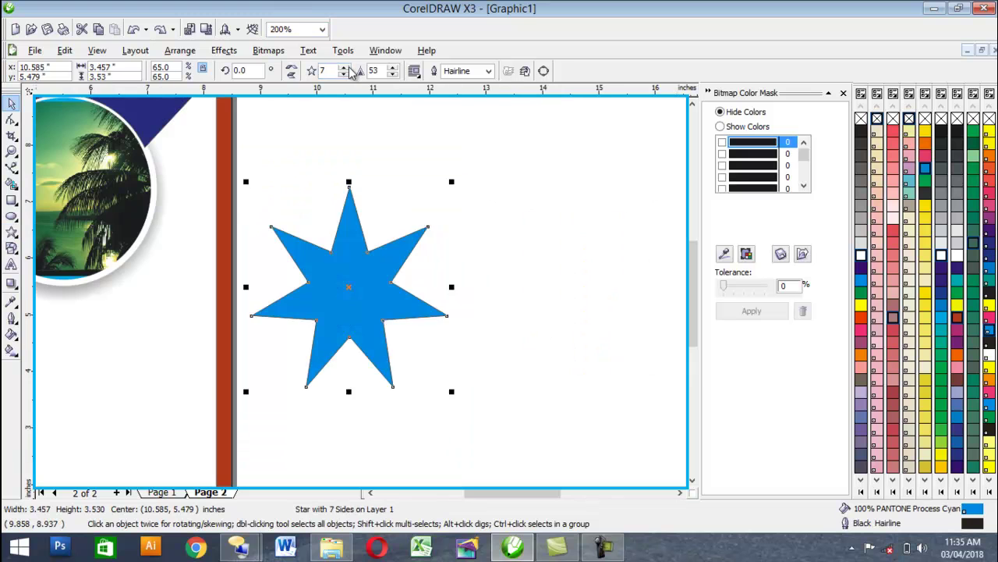
{"action": "left_click", "coordinate": [343, 68]}
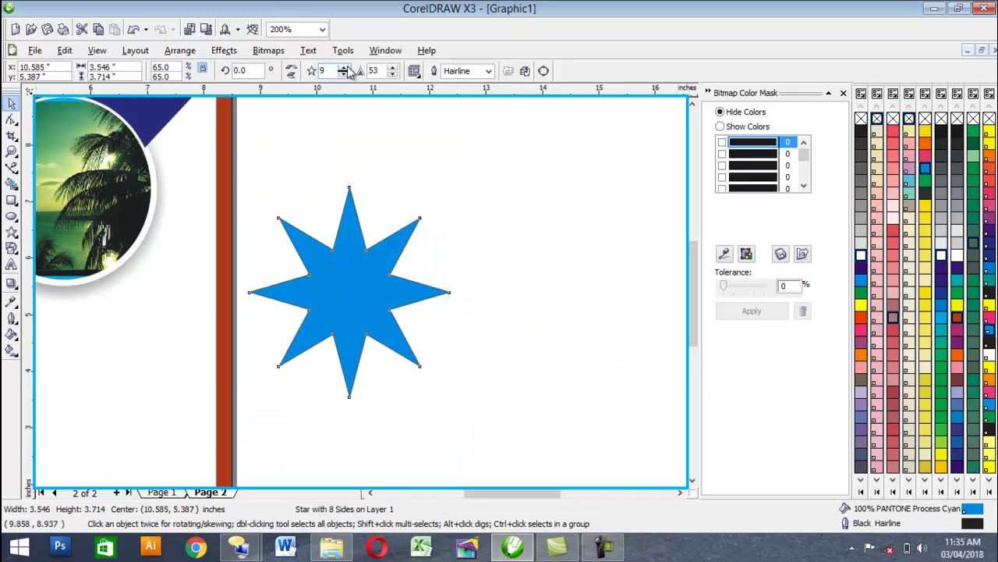
{"action": "left_click", "coordinate": [343, 67]}
{"action": "left_click", "coordinate": [343, 67]}
{"action": "left_click", "coordinate": [344, 68]}
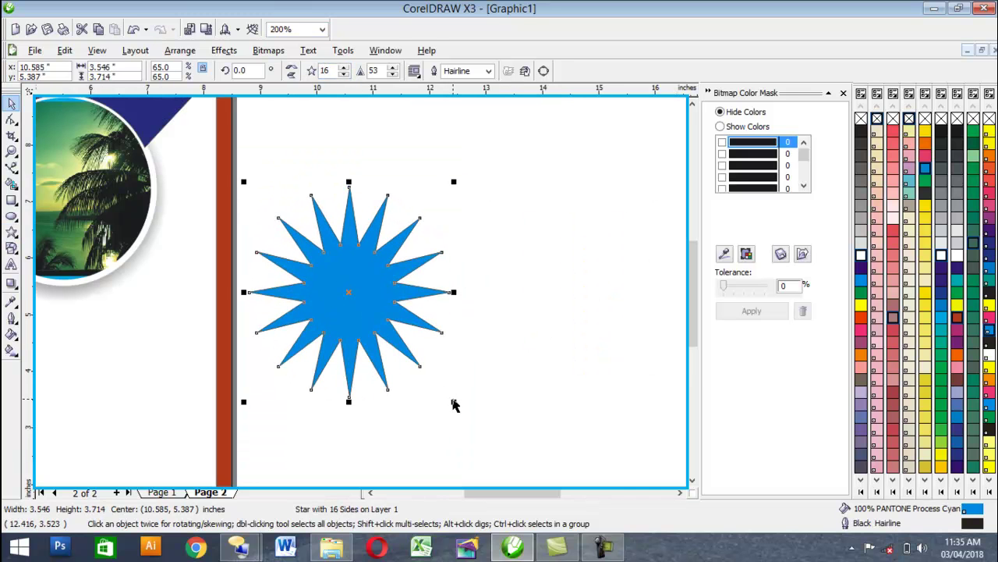
- Enlarge the 16-point star to about 4.66 by 4.88 inches and place an offset duplicate over it
{"action": "left_click_drag", "start_coordinate": [456, 401], "coordinate": [519, 468]}
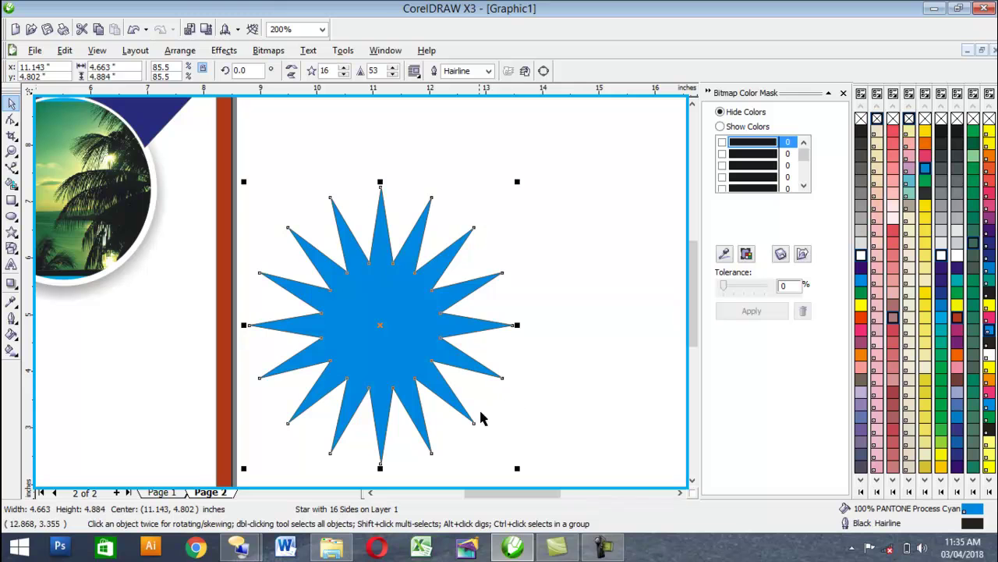
{"action": "key", "text": "ctrl+d"}
{"action": "left_click_drag", "start_coordinate": [426, 322], "coordinate": [491, 397]}
{"action": "scroll", "coordinate": [398, 386], "scroll_direction": "down", "scroll_amount": 1}
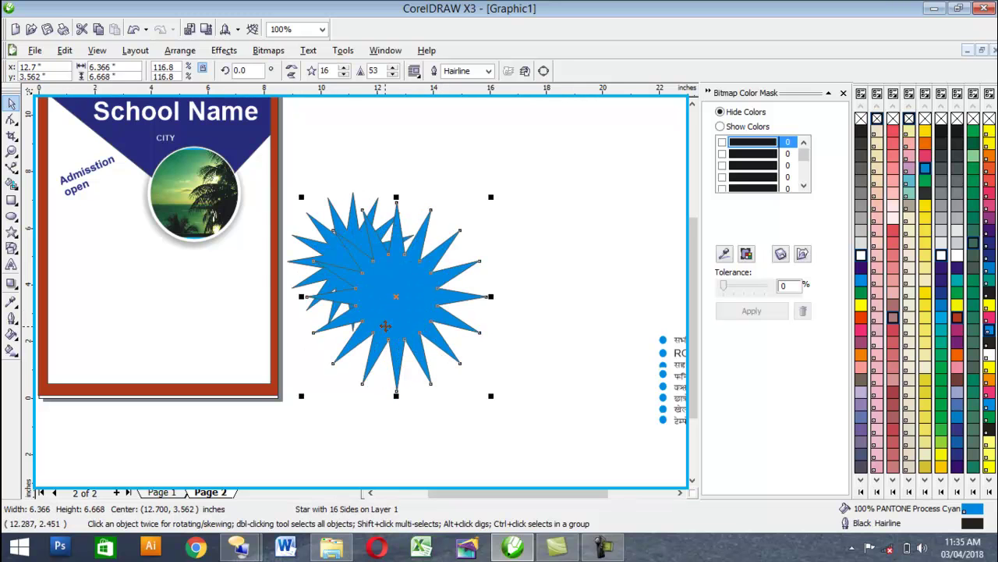
- Stretch the front star horizontally to about 10.24 inches wide, and delete the unstretched star behind it
{"action": "left_click_drag", "start_coordinate": [491, 297], "coordinate": [606, 296]}
{"action": "left_click_drag", "start_coordinate": [439, 293], "coordinate": [474, 302]}
{"action": "left_click", "coordinate": [367, 275]}
{"action": "key", "text": "Delete"}
- Duplicate the wide star with a sideways offset and remove the outline from both copies
{"action": "key", "text": "ctrl+d"}
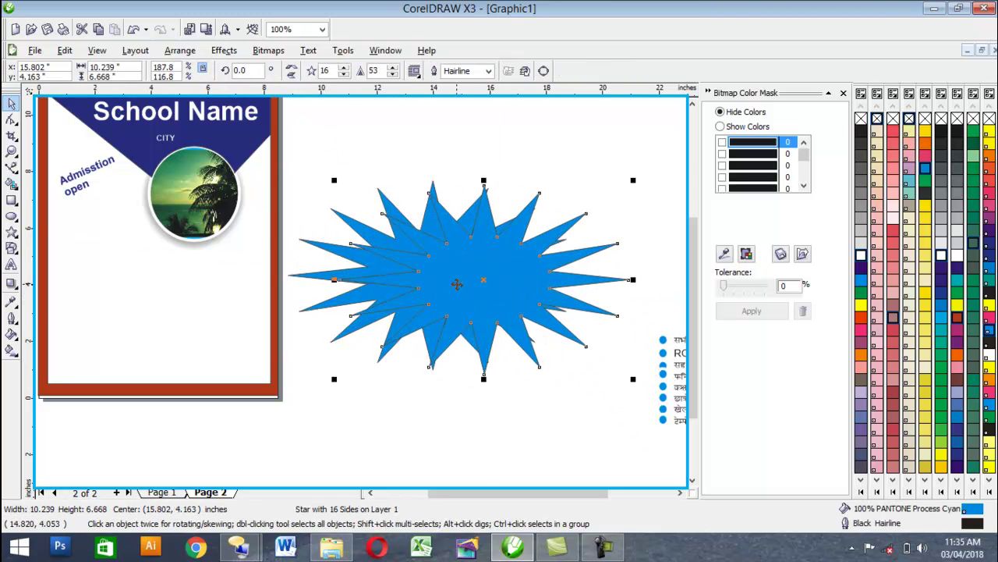
{"action": "scroll", "coordinate": [457, 283], "scroll_direction": "down", "scroll_amount": 1}
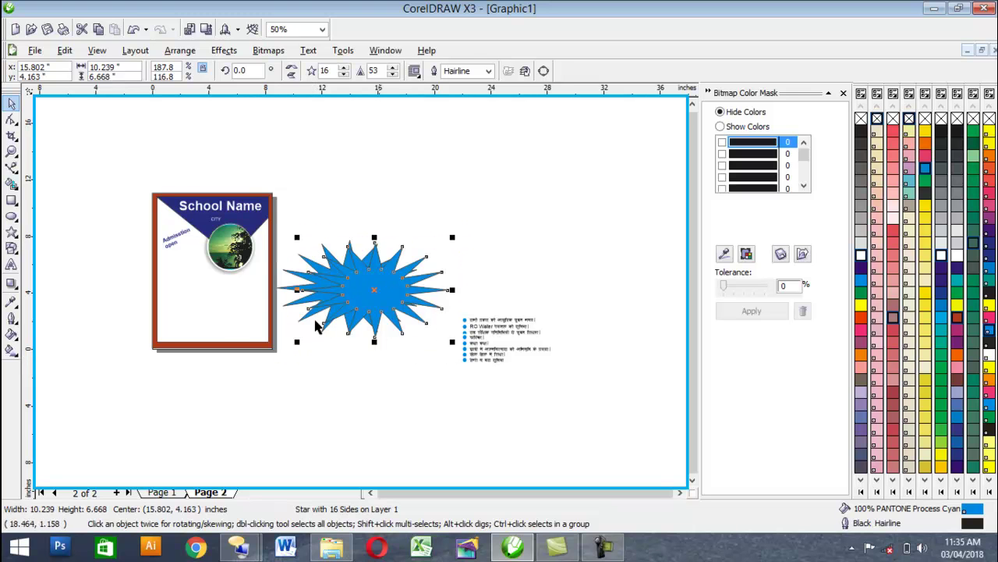
{"action": "left_click", "coordinate": [14, 321]}
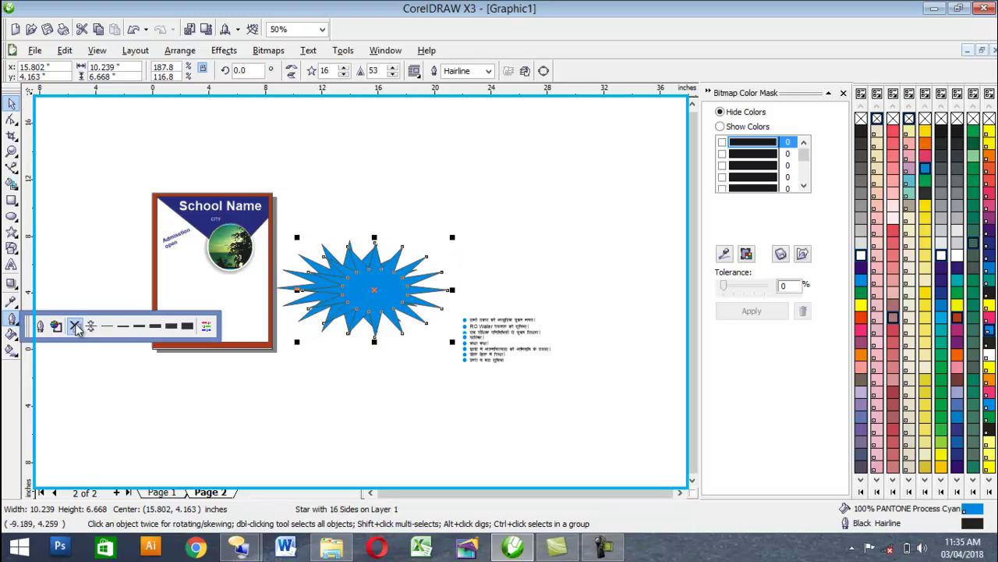
{"action": "left_click", "coordinate": [315, 329]}
{"action": "left_click", "coordinate": [305, 303]}
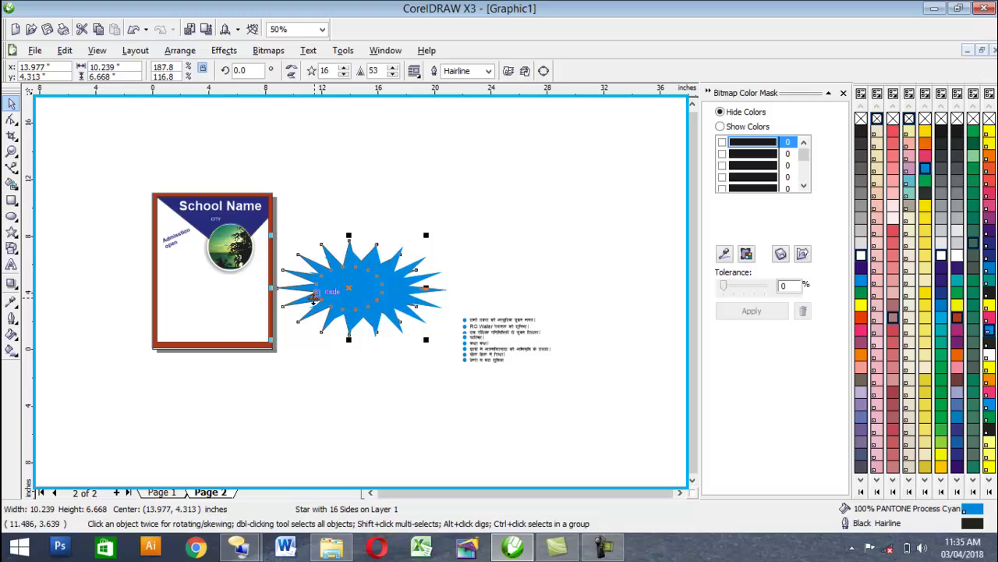
{"action": "left_click", "coordinate": [12, 320]}
{"action": "left_click", "coordinate": [74, 326]}
{"action": "left_click", "coordinate": [319, 383]}
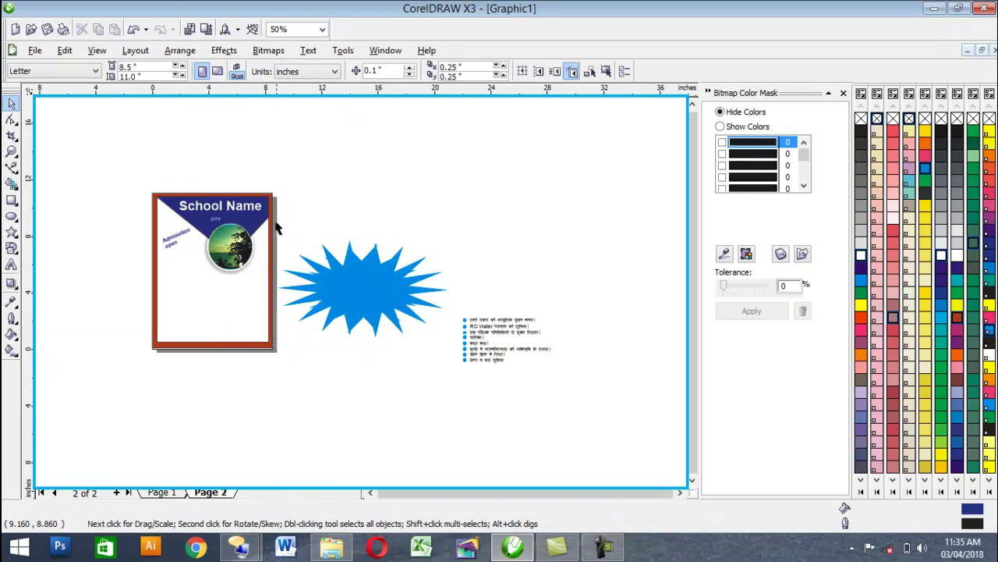
- Group the two overlapping blue stars into one starburst
{"action": "left_click_drag", "start_coordinate": [309, 326], "coordinate": [459, 343]}
{"action": "scroll", "coordinate": [365, 309], "scroll_direction": "up", "scroll_amount": 1}
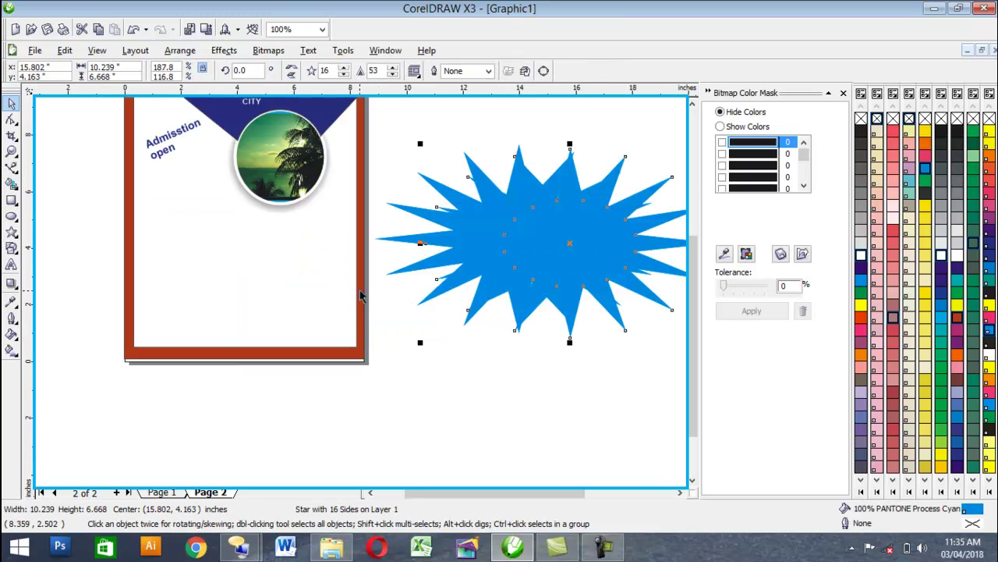
{"action": "left_click", "coordinate": [386, 241], "text": "shift"}
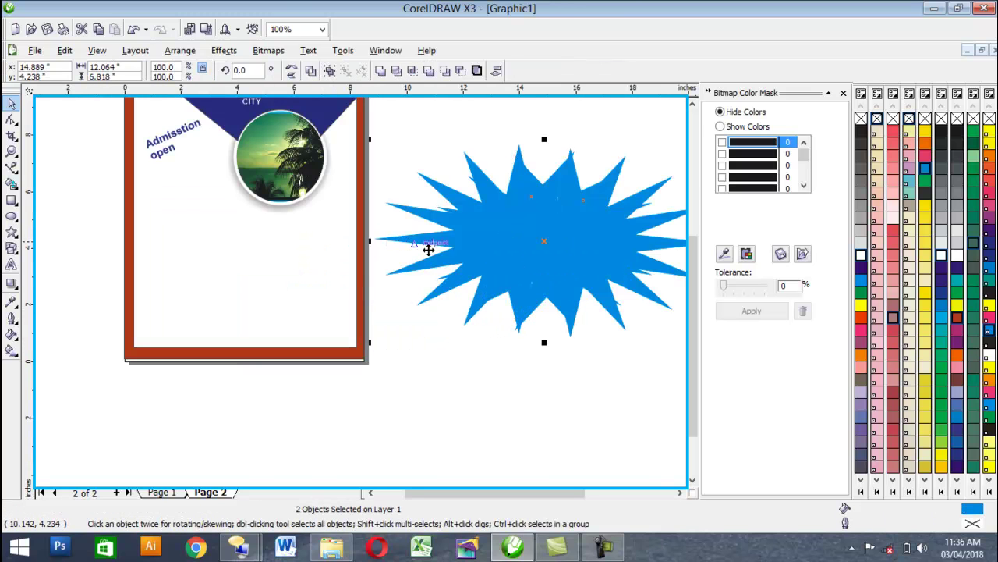
{"action": "key", "text": "ctrl+g"}
- Place the starburst on the flyer below the photo circle and shrink it to about 3.42 by 1.93 inches
{"action": "scroll", "coordinate": [479, 234], "scroll_direction": "down", "scroll_amount": 1}
{"action": "left_click_drag", "start_coordinate": [476, 231], "coordinate": [272, 300]}
{"action": "scroll", "coordinate": [272, 298], "scroll_direction": "up", "scroll_amount": 1}
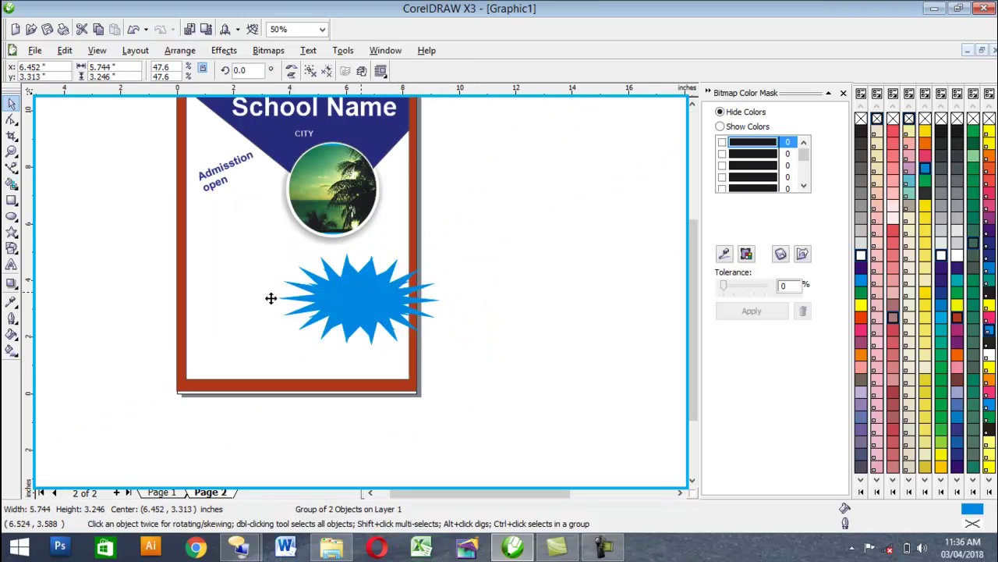
{"action": "left_click_drag", "start_coordinate": [443, 249], "coordinate": [374, 289]}
{"action": "left_click_drag", "start_coordinate": [317, 318], "coordinate": [345, 273]}
{"action": "scroll", "coordinate": [346, 273], "scroll_direction": "up", "scroll_amount": 1}
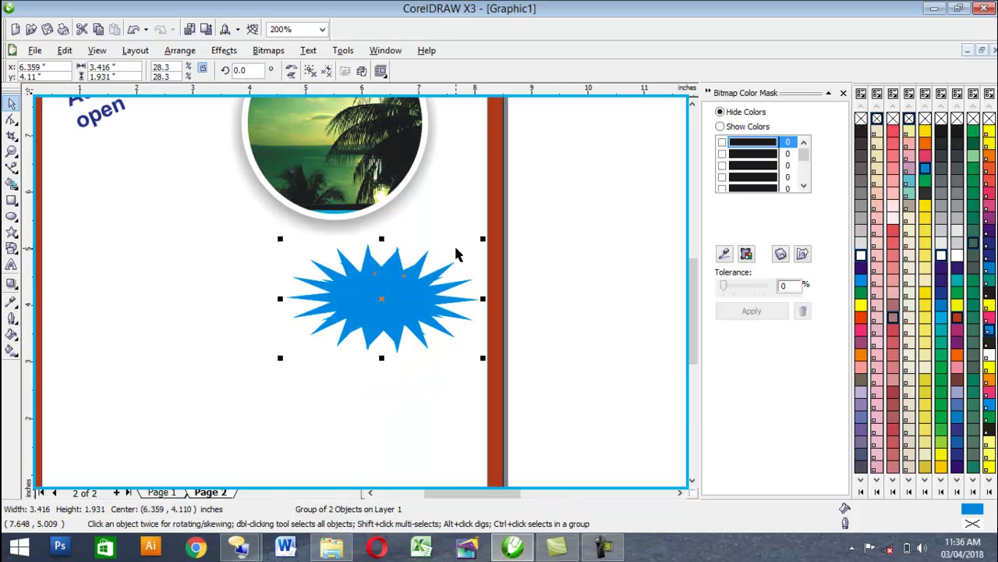
- Reduce the starburst slightly further, to 25.2% scale, and tilt it clockwise to a rotation of 341.5 degrees
{"action": "left_click_drag", "start_coordinate": [483, 237], "coordinate": [461, 252]}
{"action": "left_click_drag", "start_coordinate": [391, 303], "coordinate": [397, 286]}
{"action": "left_click", "coordinate": [397, 286]}
{"action": "left_click_drag", "start_coordinate": [466, 341], "coordinate": [393, 293]}
{"action": "left_click", "coordinate": [257, 293]}
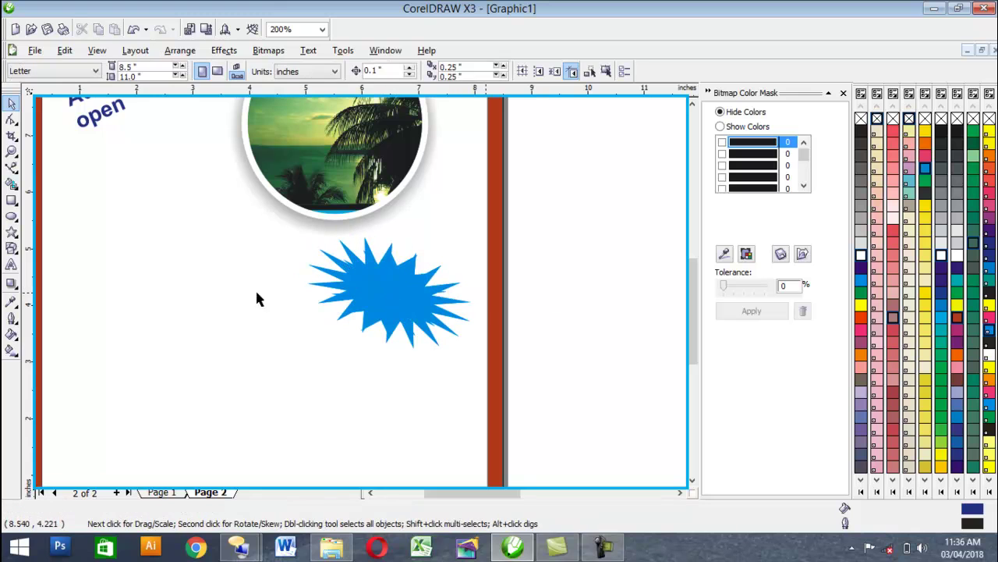
- Add the artistic text Admssion in 24 pt Arial over the blue starburst
{"action": "left_click", "coordinate": [11, 265]}
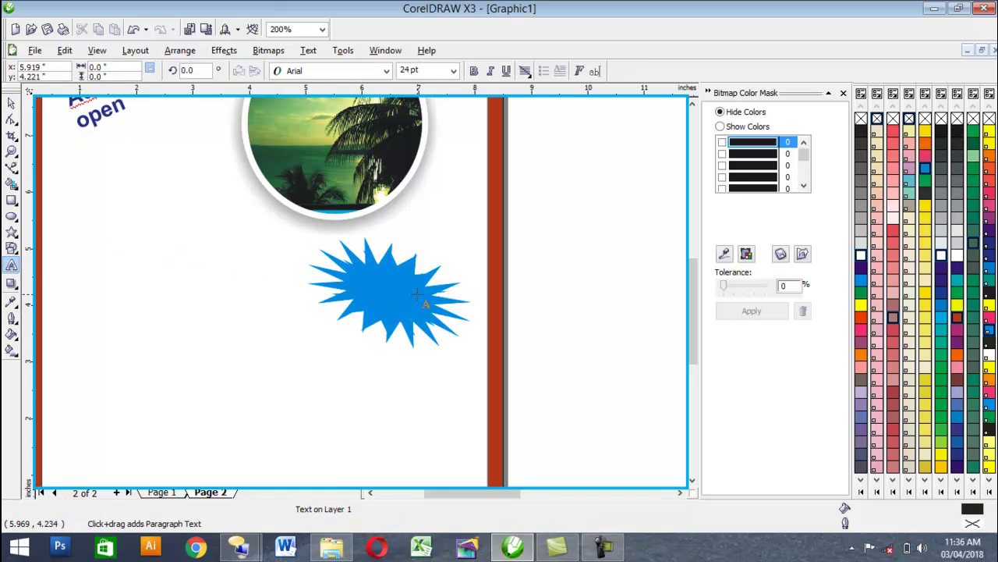
{"action": "type", "text": "Admssion"}
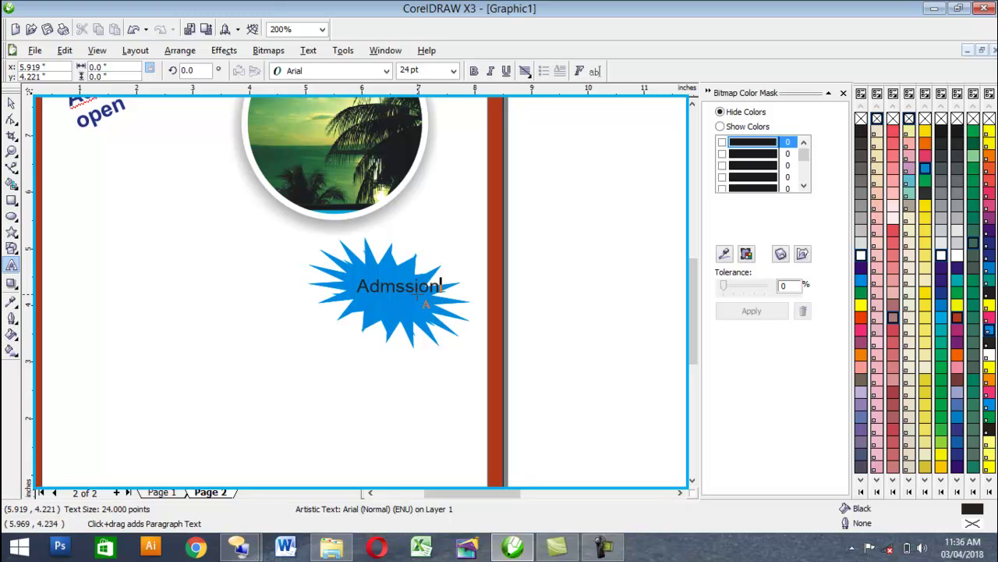
{"action": "key", "text": "ctrl+b"}
{"action": "left_click", "coordinate": [860, 255]}
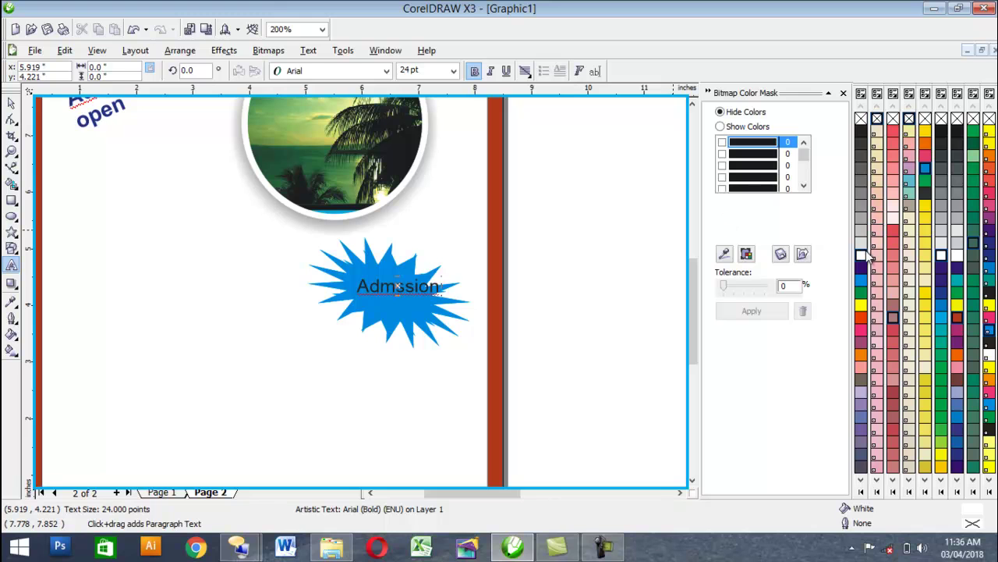
{"action": "key", "text": "ctrl+space"}
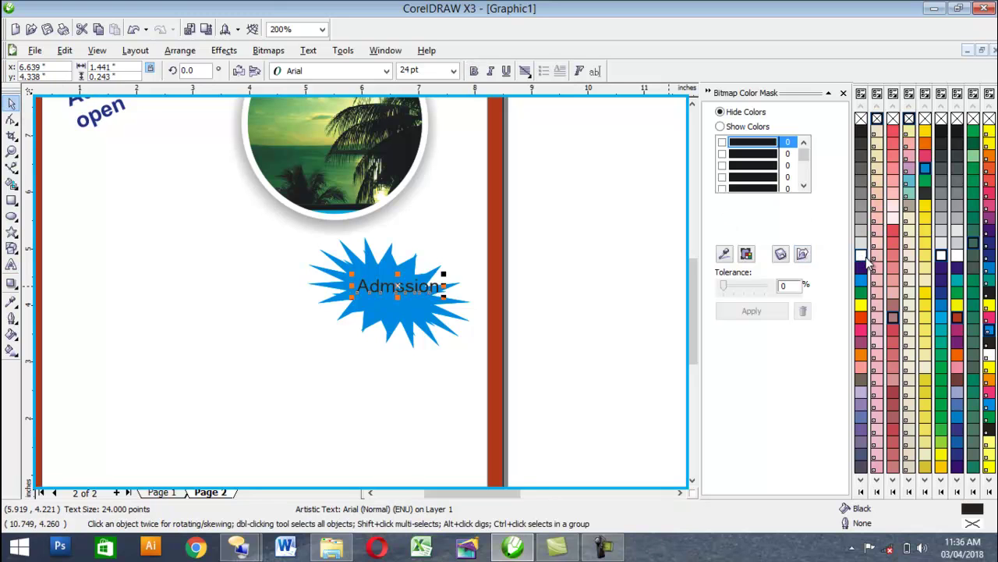
- Make the Admssion text white and bold, and narrow it to about 1.23 inches wide
{"action": "left_click", "coordinate": [860, 256]}
{"action": "left_click", "coordinate": [474, 71]}
{"action": "left_click_drag", "start_coordinate": [450, 283], "coordinate": [432, 284]}
{"action": "left_click", "coordinate": [395, 290]}
- Reposition the Admssion text so it sits slightly above the centre of the starburst
{"action": "scroll", "coordinate": [394, 292], "scroll_direction": "up", "scroll_amount": 2}
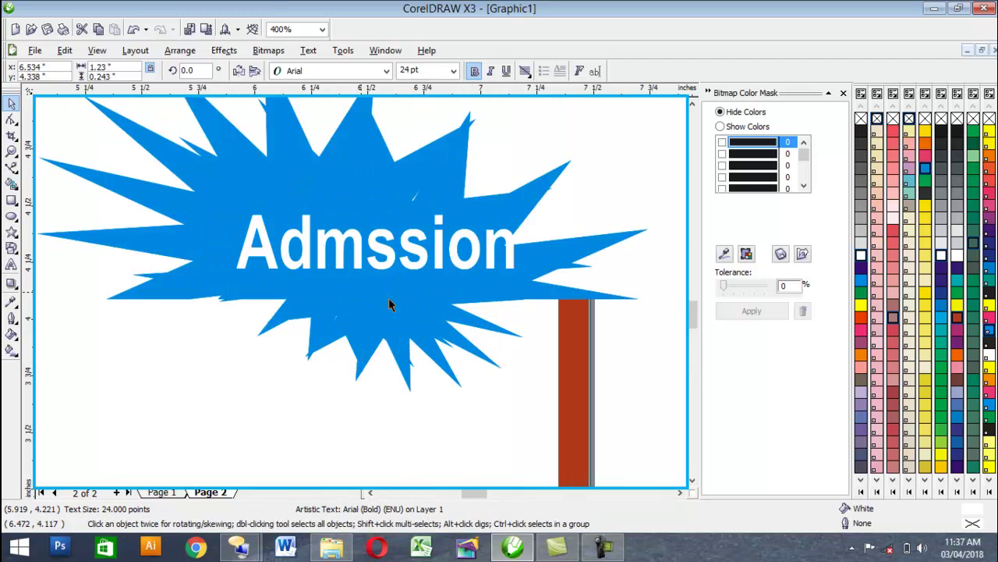
{"action": "left_click_drag", "start_coordinate": [376, 246], "coordinate": [374, 273]}
{"action": "scroll", "coordinate": [375, 273], "scroll_direction": "down", "scroll_amount": 3}
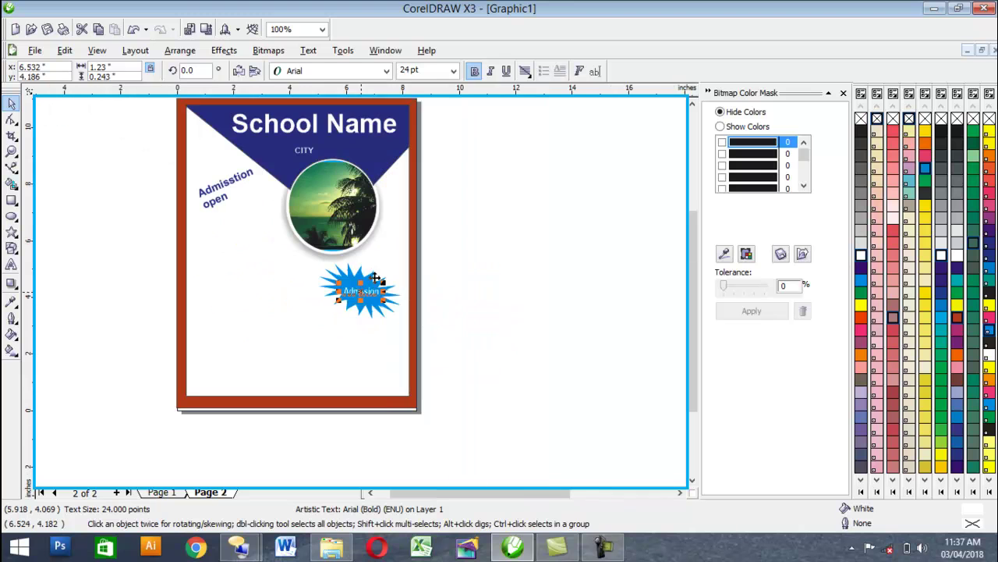
{"action": "left_click", "coordinate": [467, 276]}
{"action": "left_click", "coordinate": [357, 290]}
{"action": "scroll", "coordinate": [357, 290], "scroll_direction": "up", "scroll_amount": 1}
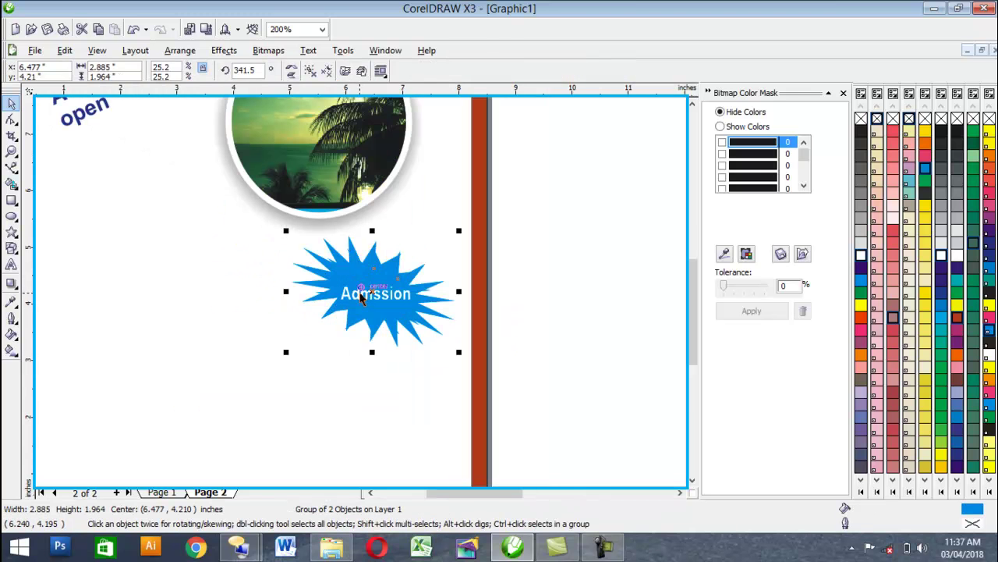
{"action": "left_click", "coordinate": [359, 293]}
{"action": "left_click_drag", "start_coordinate": [375, 293], "coordinate": [375, 282]}
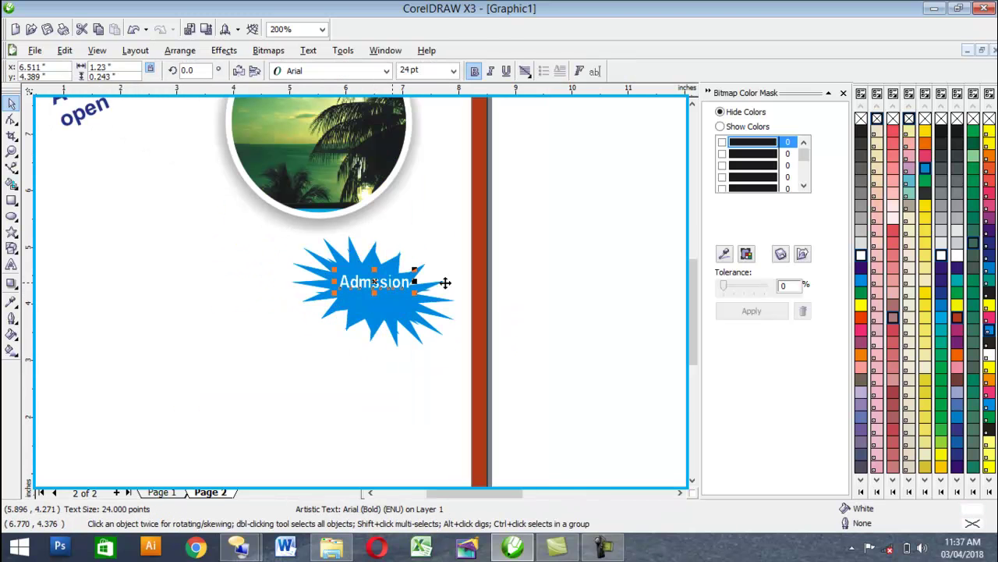
{"action": "left_click", "coordinate": [506, 290]}
{"action": "scroll", "coordinate": [351, 288], "scroll_direction": "down", "scroll_amount": 2}
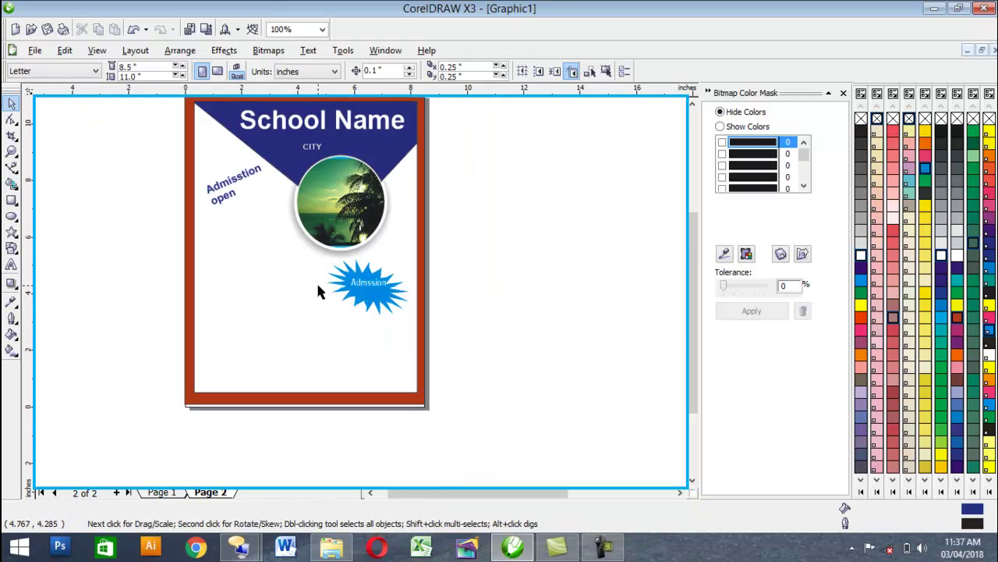
- Move the bulleted text block onto the flyer's lower half, beside and below the starburst
{"action": "left_click", "coordinate": [639, 350]}
{"action": "left_click_drag", "start_coordinate": [652, 345], "coordinate": [394, 314]}
{"action": "left_click_drag", "start_coordinate": [348, 284], "coordinate": [345, 275]}
{"action": "left_click", "coordinate": [491, 286]}
{"action": "scroll", "coordinate": [411, 335], "scroll_direction": "down", "scroll_amount": 1}
{"action": "scroll", "coordinate": [432, 304], "scroll_direction": "up", "scroll_amount": 1}
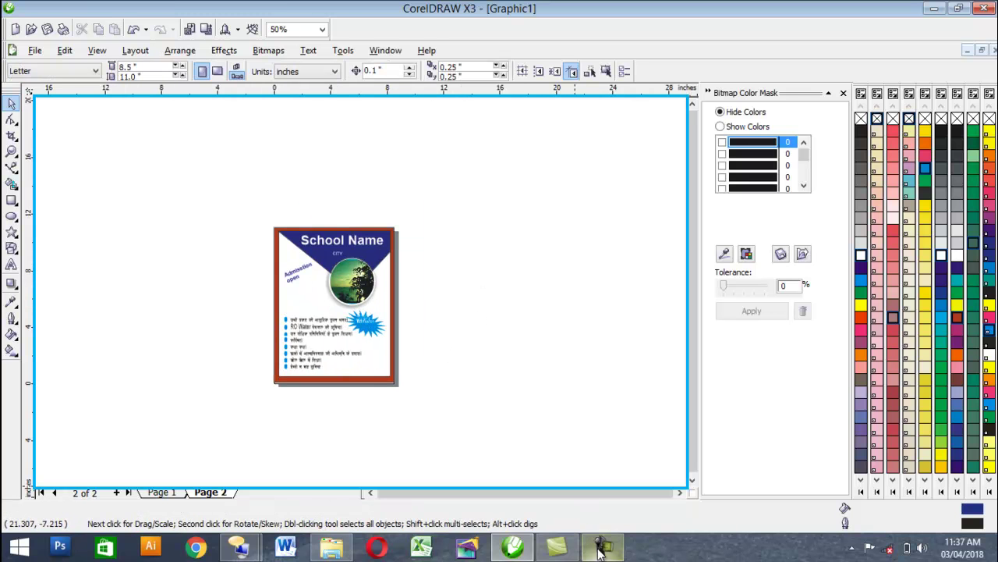